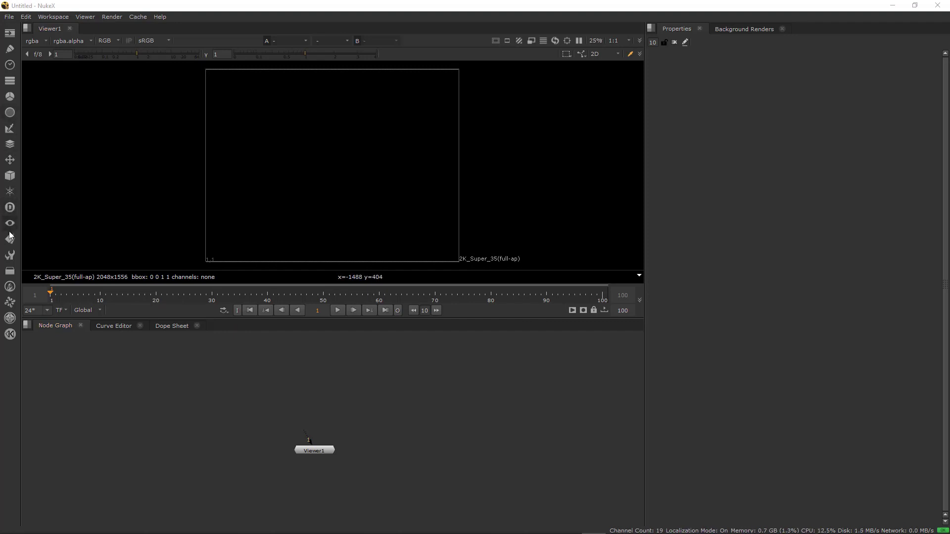
click(10, 208)
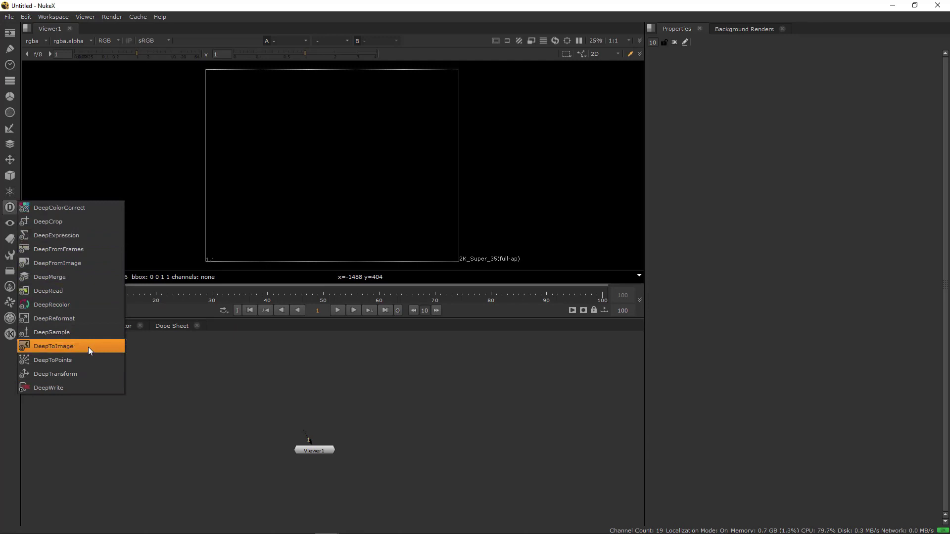
click(290, 370)
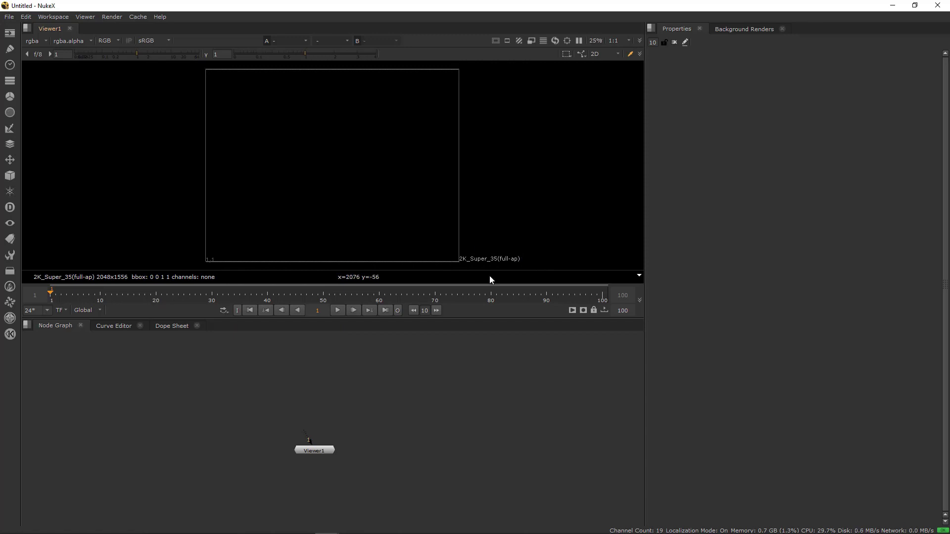
Set the full size format in the project settings to HD_1080 1920x1080.
click(26, 17)
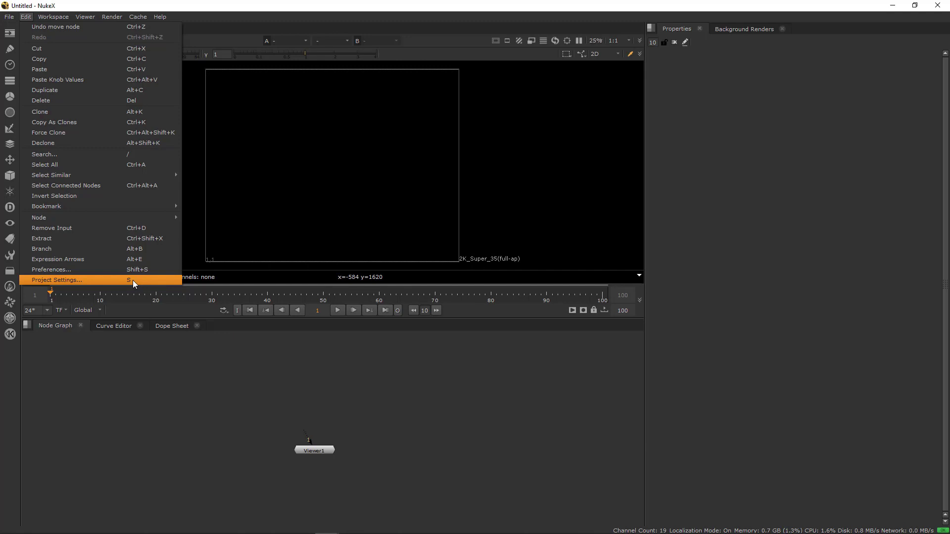
click(491, 434)
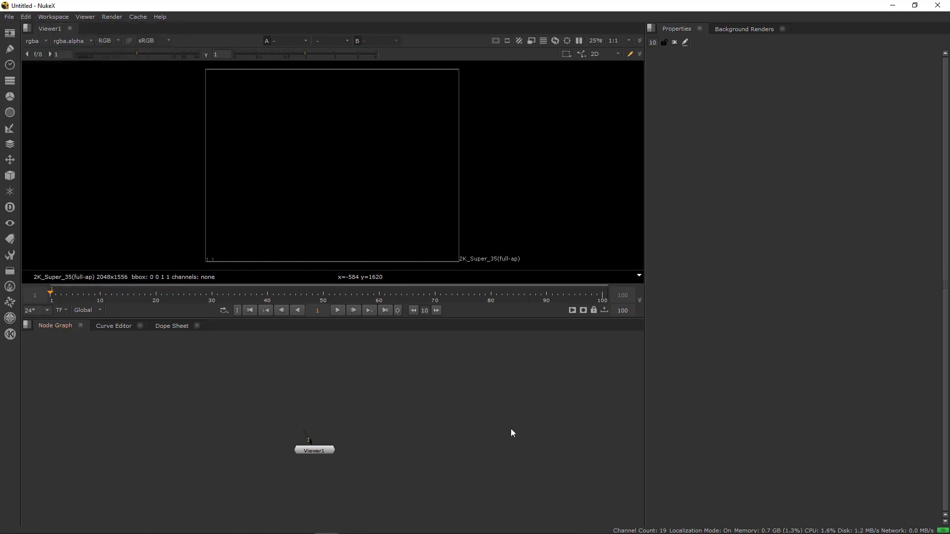
key(s)
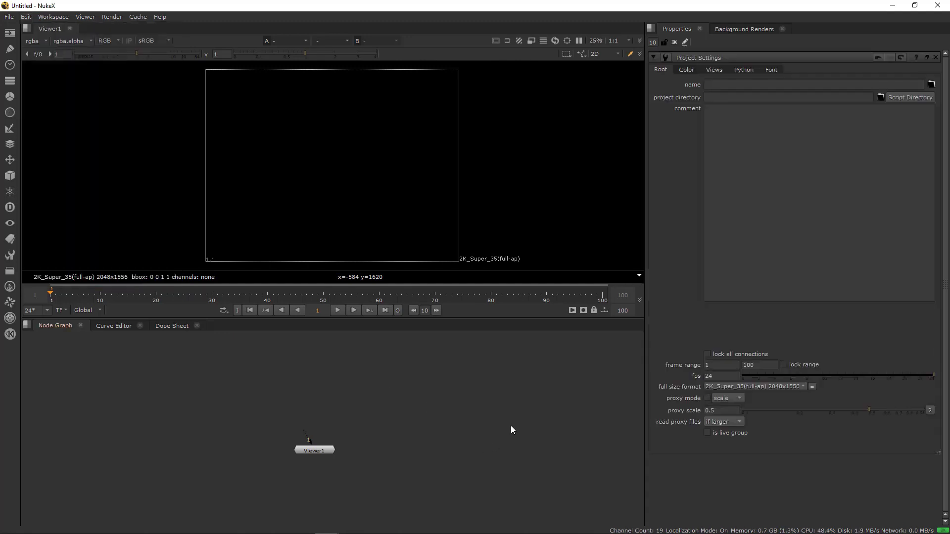
click(756, 387)
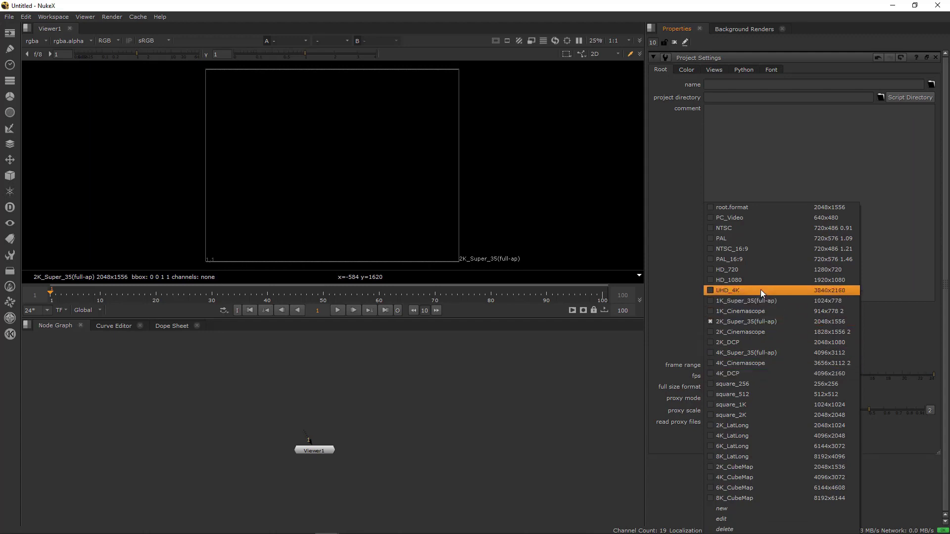
click(748, 281)
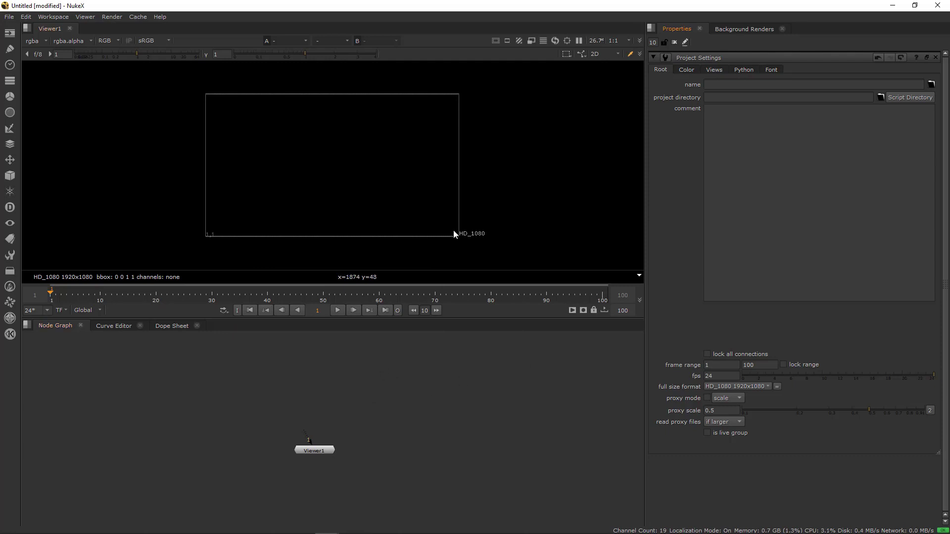
key(equal)
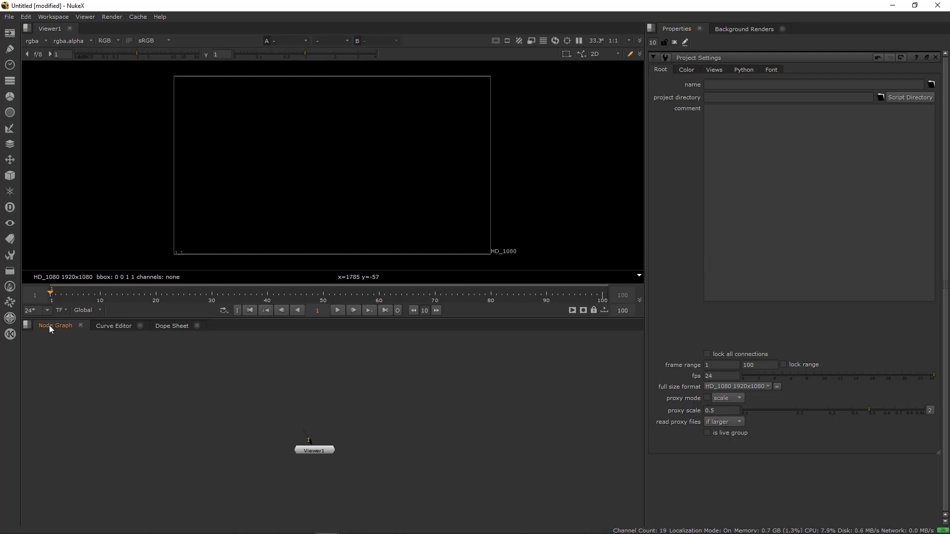
Swap the Node Graph and Properties between their panes, widen the Node Graph's pane and centre the Viewer node in it.
drag(49, 325, 749, 36)
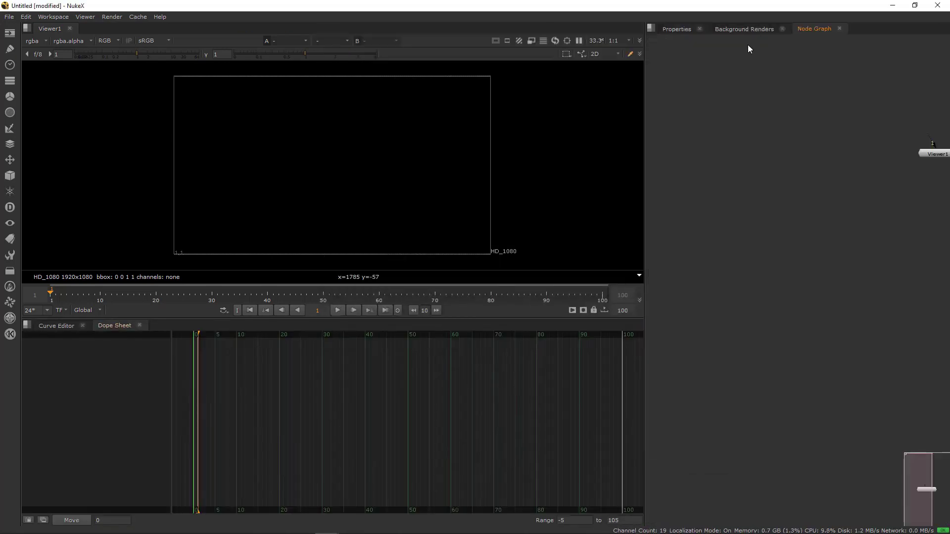
drag(675, 29, 135, 322)
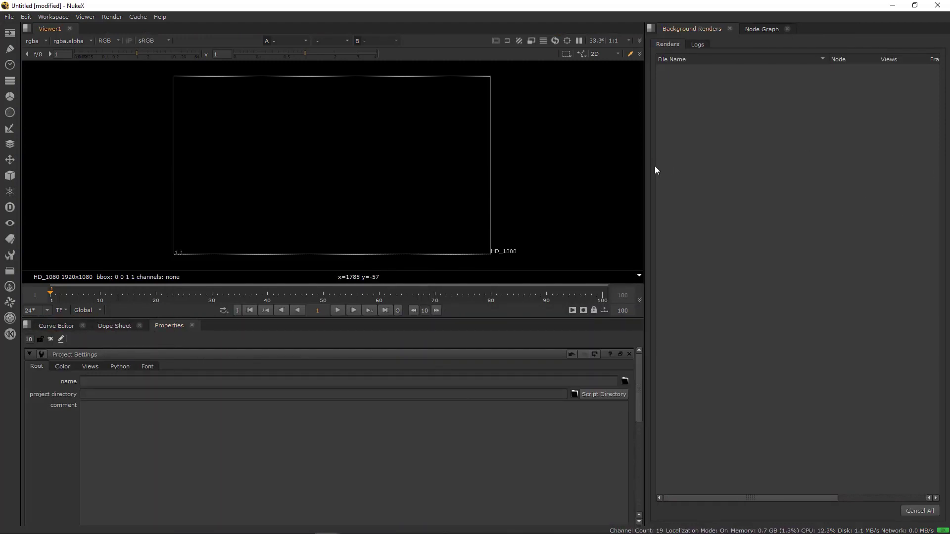
drag(645, 191, 554, 190)
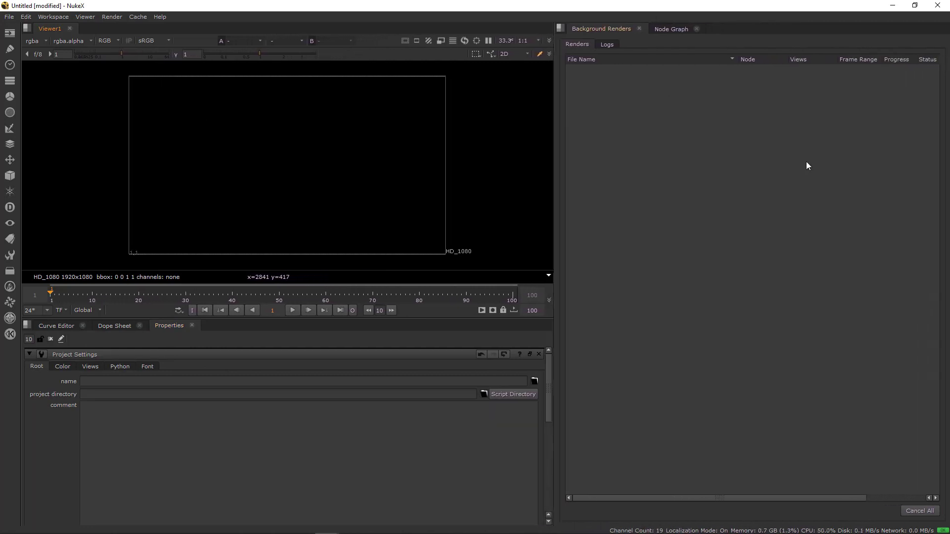
click(671, 30)
drag(851, 151, 749, 290)
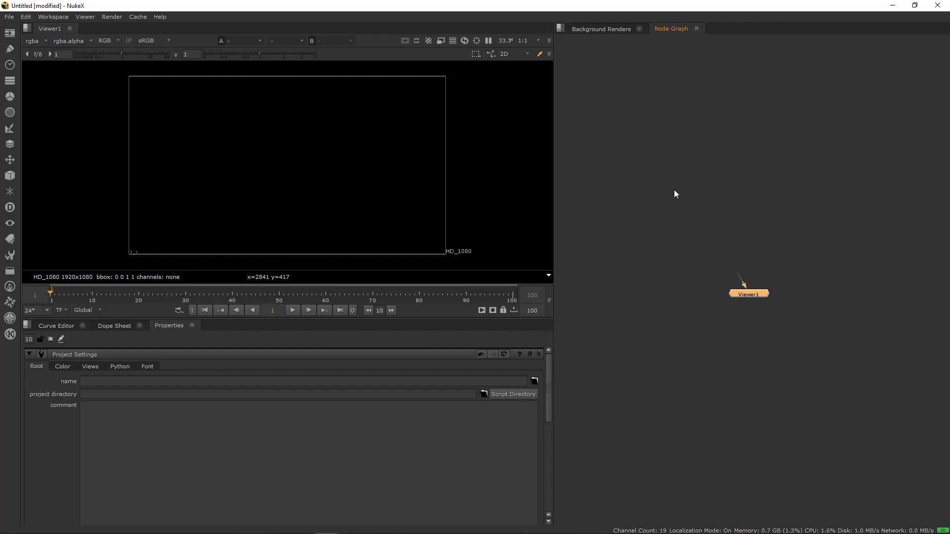
Add a DeepRead node that loads Deep_image0000.exr and place it above the Viewer node.
click(10, 209)
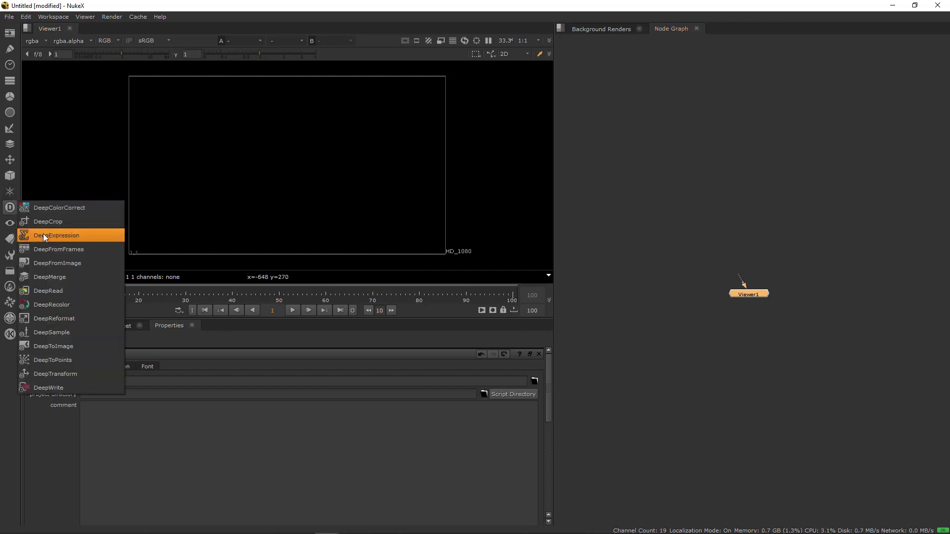
click(54, 291)
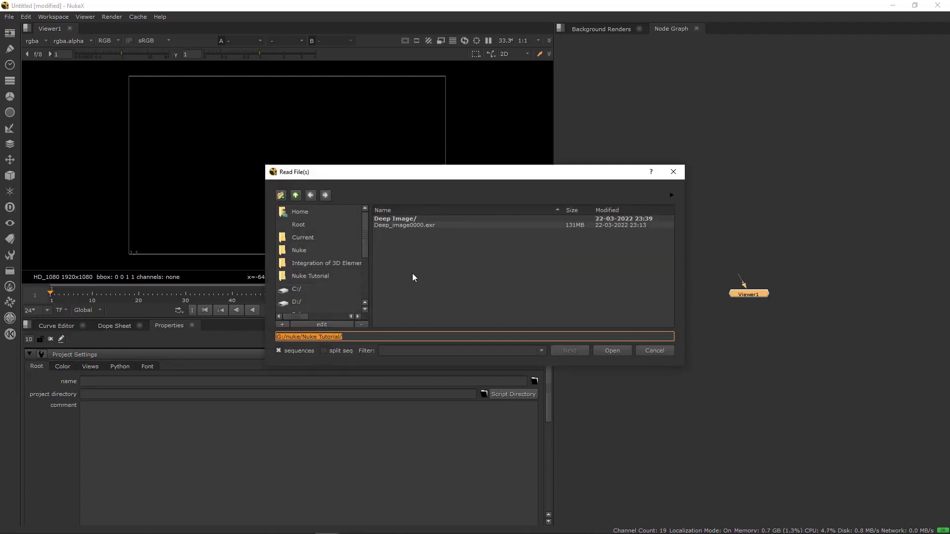
click(423, 225)
click(612, 351)
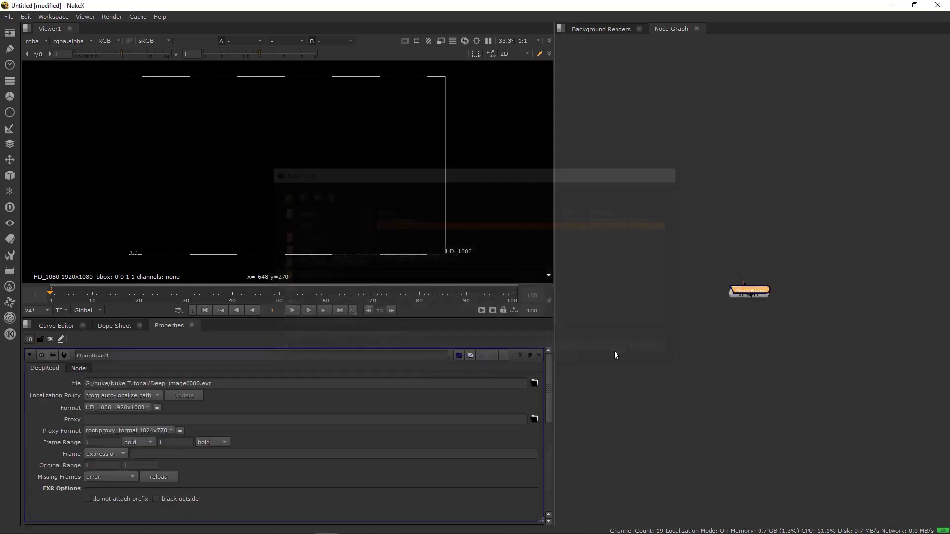
click(743, 230)
click(808, 248)
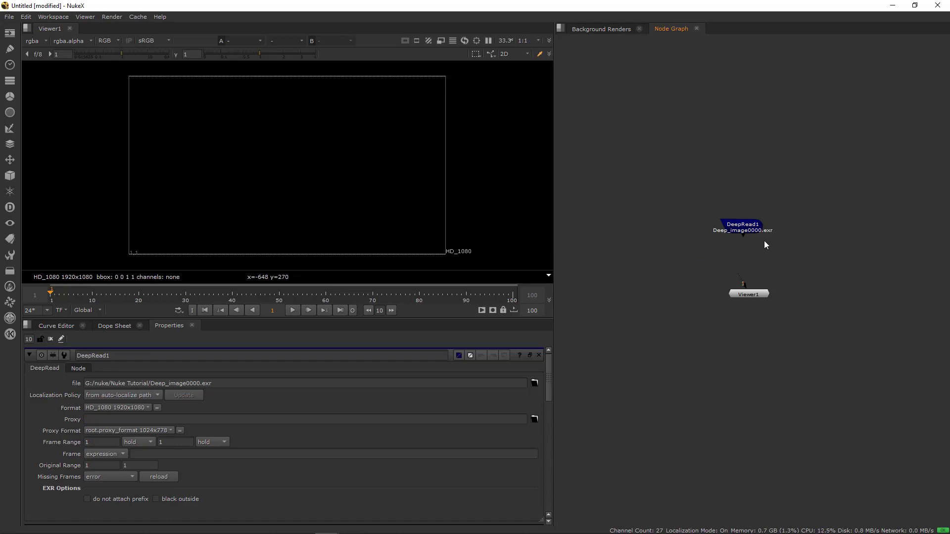
Add a DeepCrop and a DeepReformat node as examples of deep nodes, and delete both again.
click(10, 207)
click(279, 231)
click(831, 265)
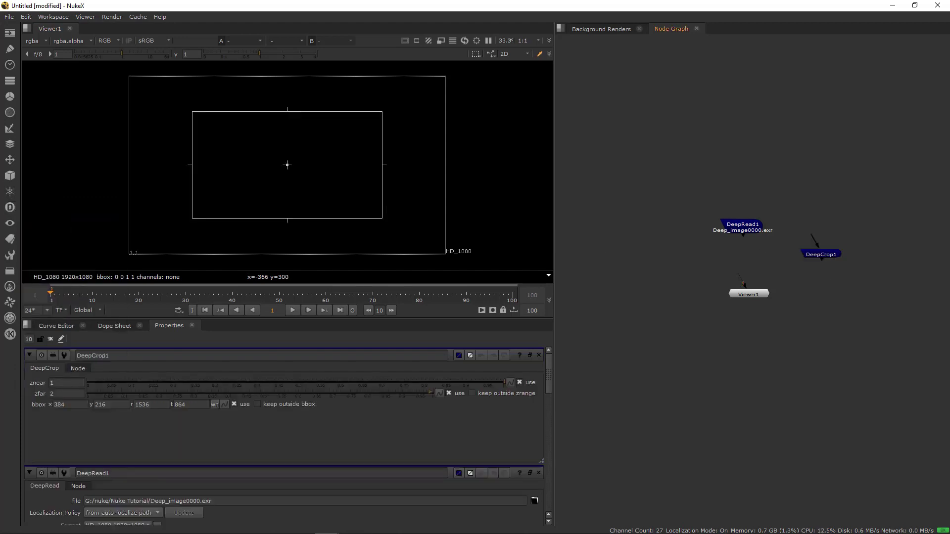
click(10, 208)
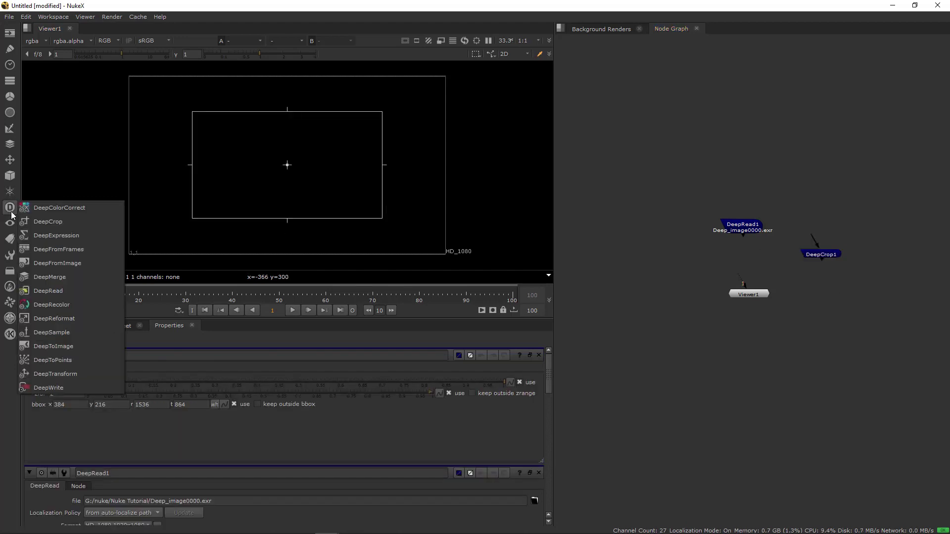
click(78, 321)
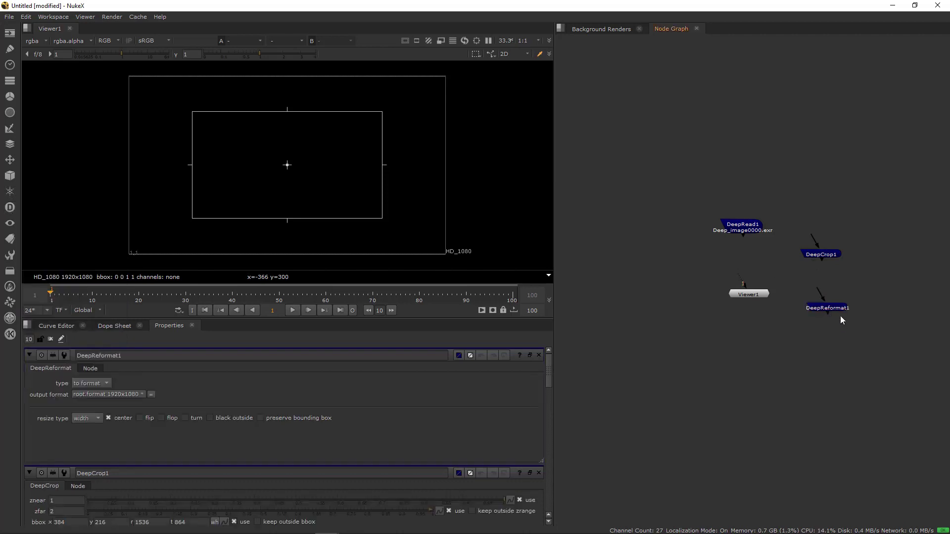
drag(867, 222, 797, 350)
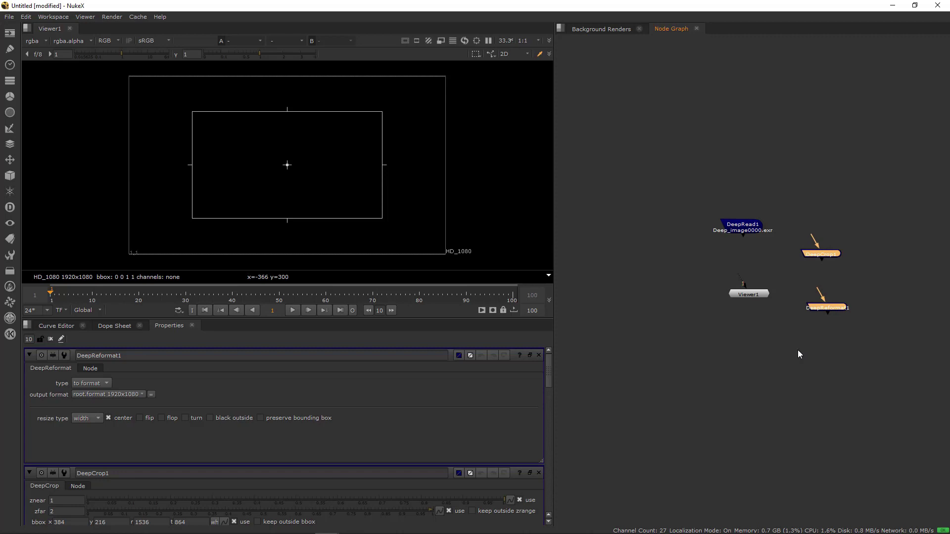
key(Delete)
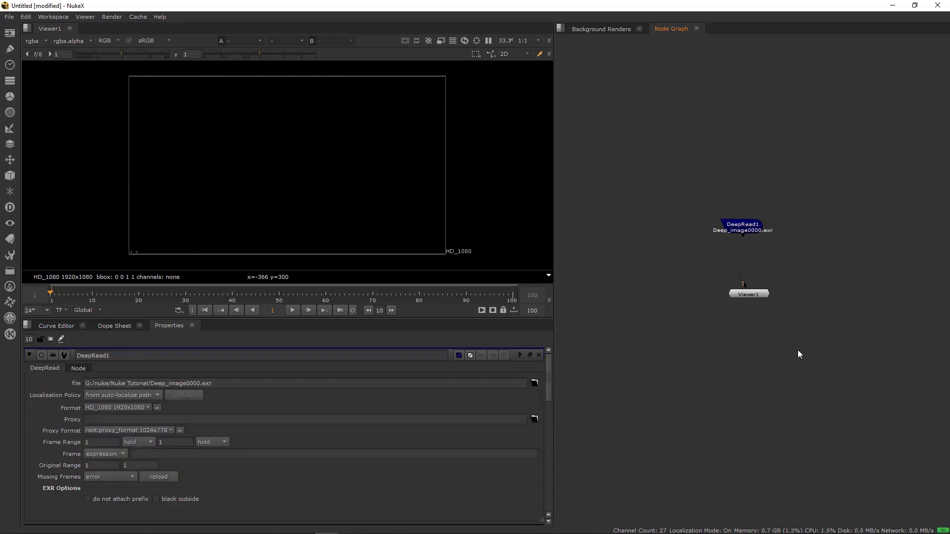
Show the DeepRead node's image in the viewer and align the node above the Viewer node.
click(747, 233)
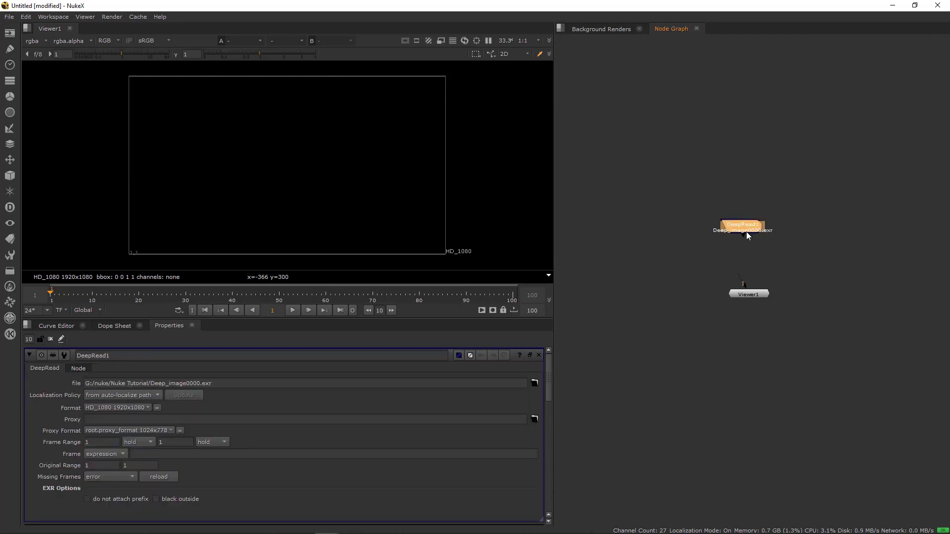
key(1)
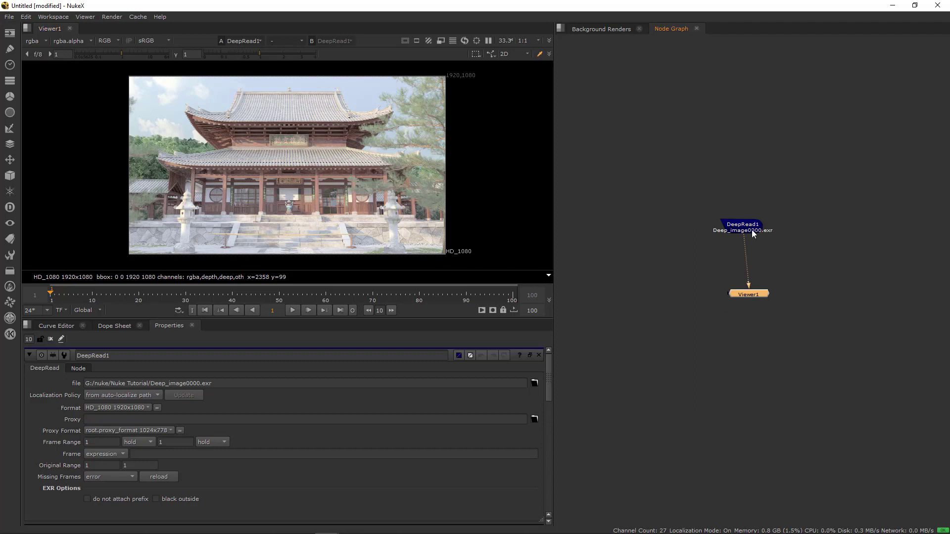
drag(747, 227, 754, 225)
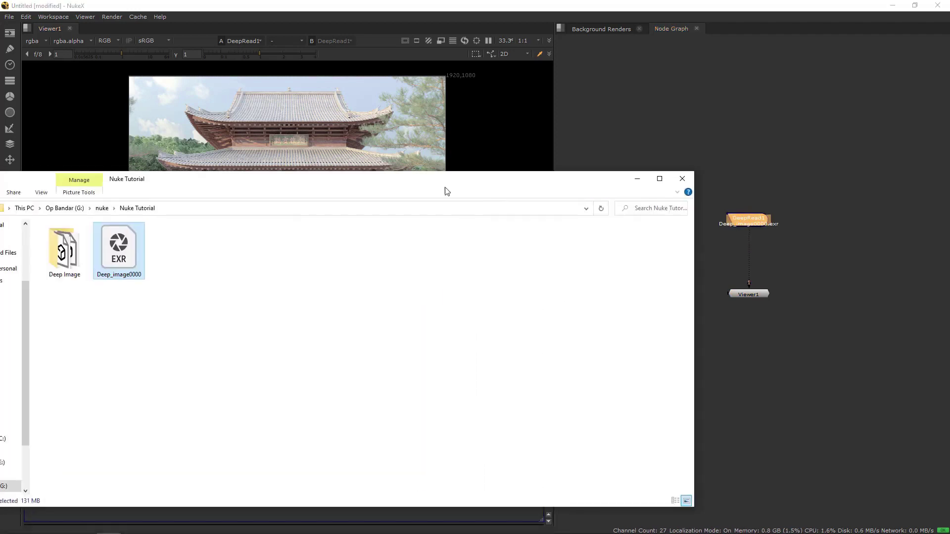
Reposition and narrow the File Explorer window with the Nuke Tutorial folder, and delete the DeepRead node from the Node Graph.
drag(443, 191, 501, 210)
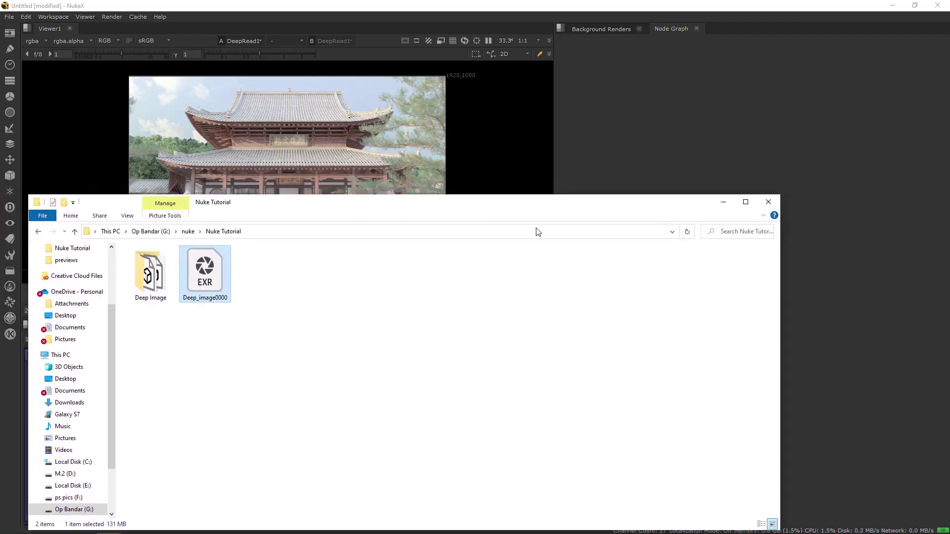
drag(782, 286, 413, 299)
click(758, 222)
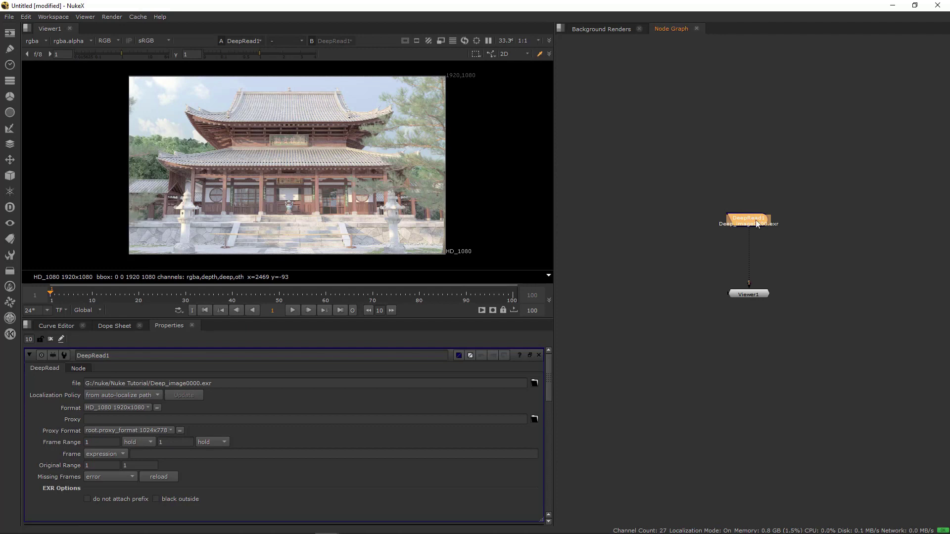
key(Delete)
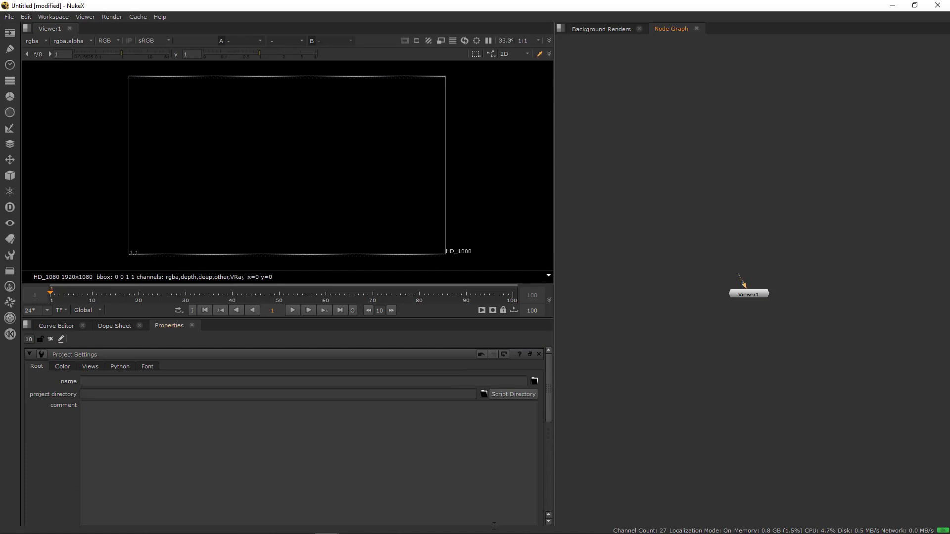
Import Deep_image0000.exr from the Nuke Tutorial folder in File Explorer straight into the Node Graph above the Viewer node.
mouse_move(494, 532)
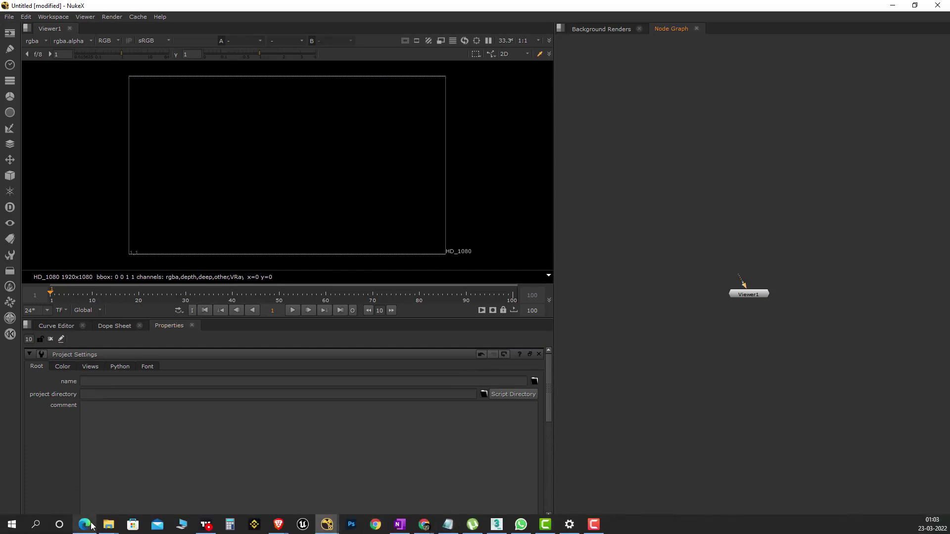
mouse_move(109, 526)
click(581, 497)
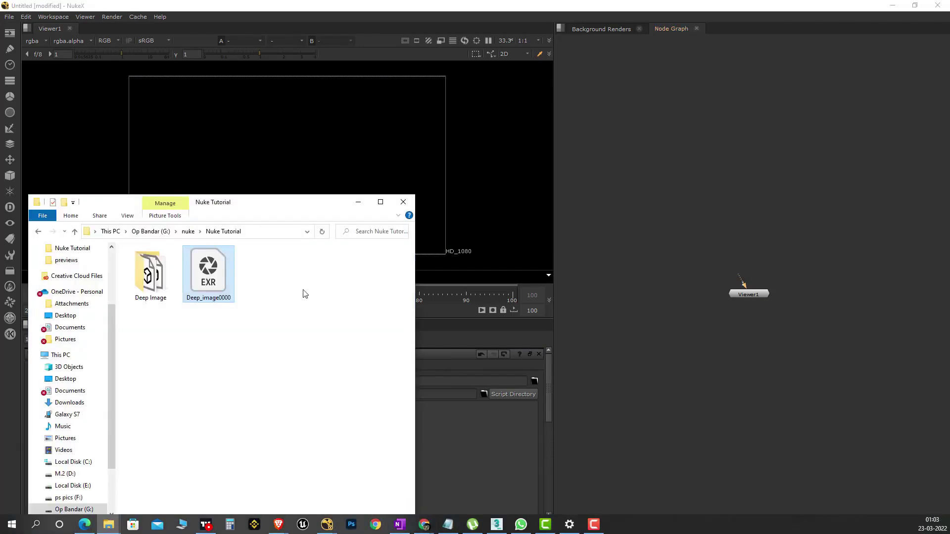
drag(216, 284, 732, 228)
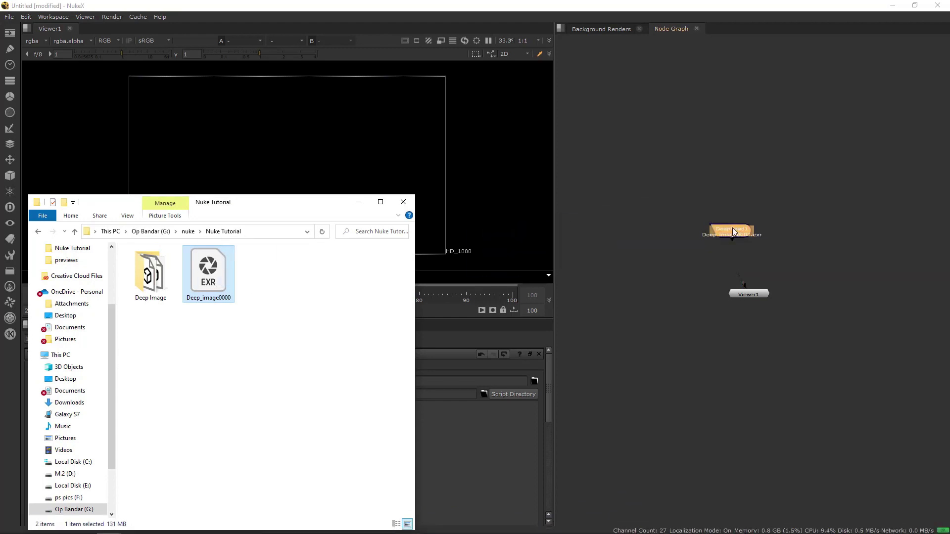
click(736, 239)
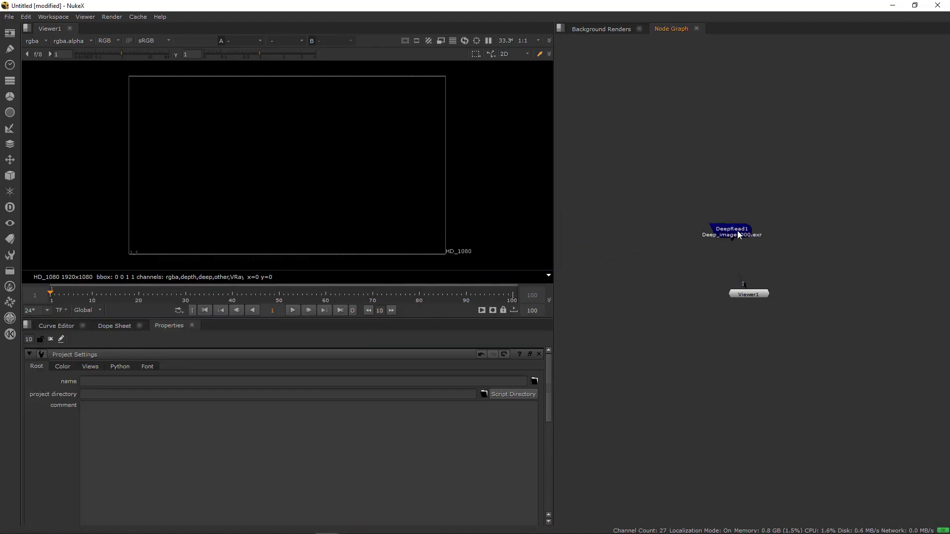
Connect the DeepRead node to the viewer and place the Viewer node directly beneath it.
key(1)
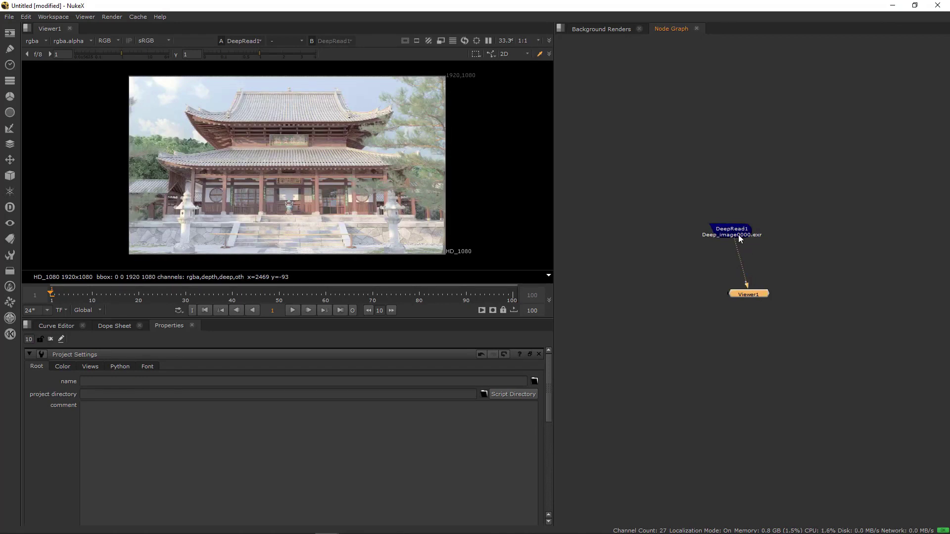
click(737, 234)
click(746, 293)
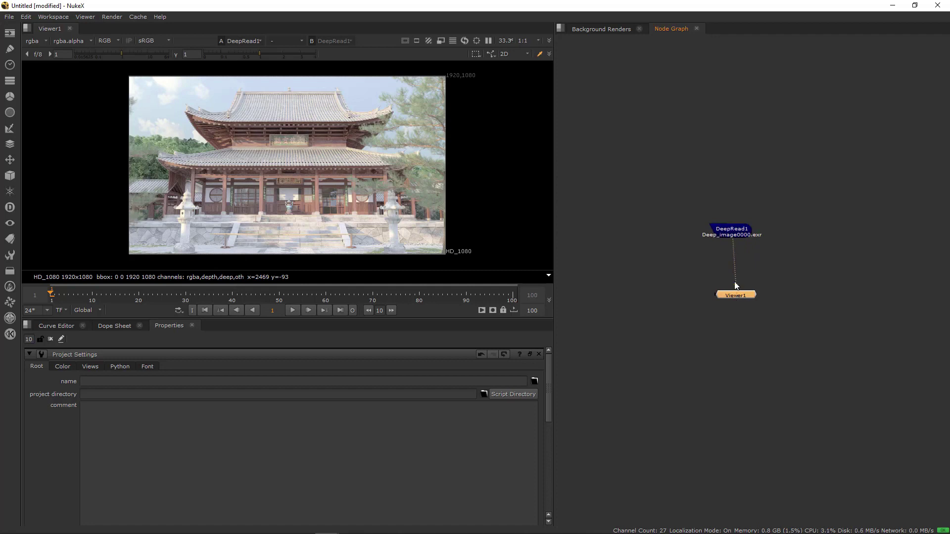
Disconnect the Viewer node from the DeepRead node and reconnect it to display the deep image.
drag(736, 285, 733, 235)
drag(735, 292, 733, 260)
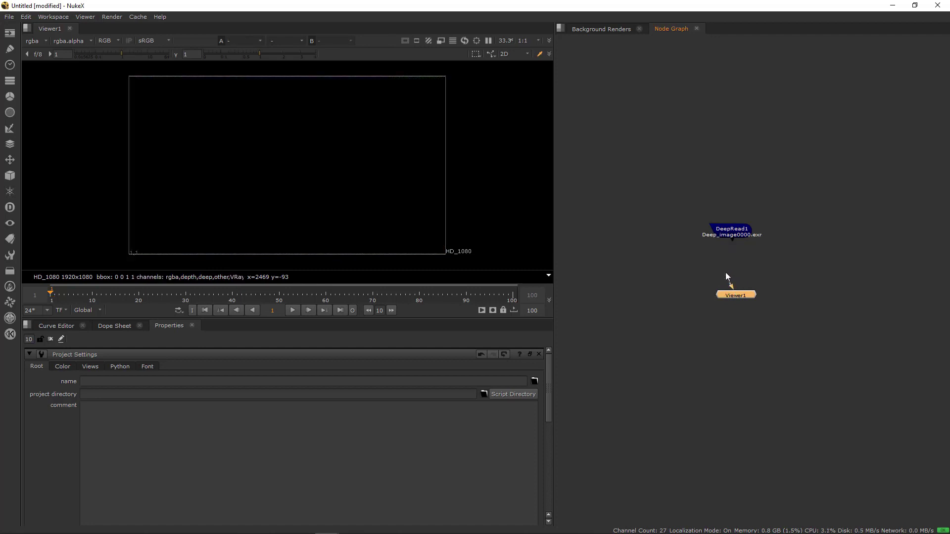
drag(729, 283, 729, 231)
drag(740, 265, 737, 269)
click(737, 230)
key(1)
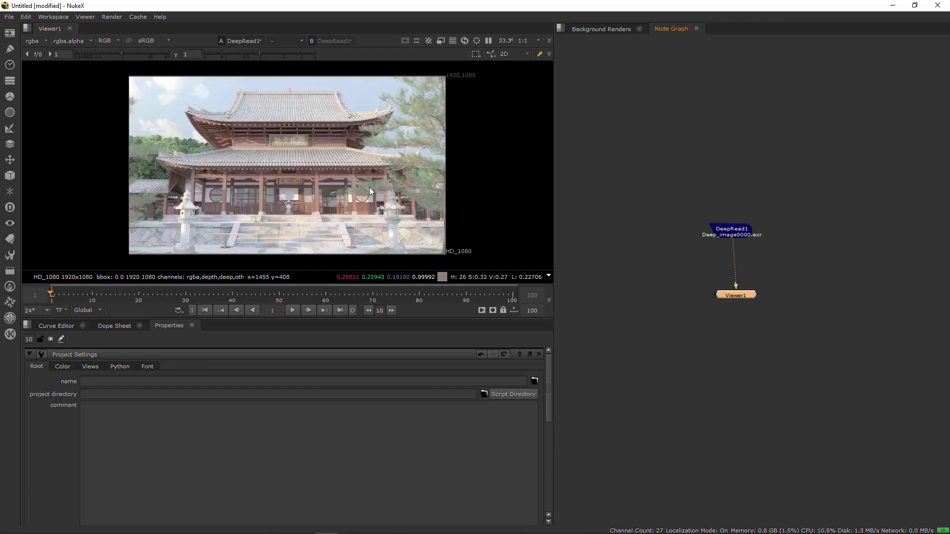
Move the Viewer node lower beneath the DeepRead node and display the deep channel layer in the viewer.
drag(736, 295, 732, 331)
click(746, 262)
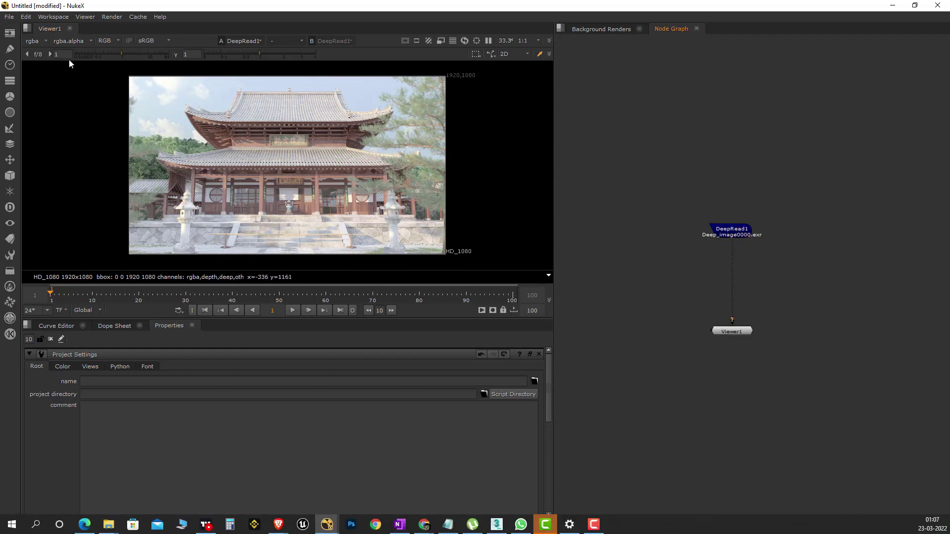
click(39, 42)
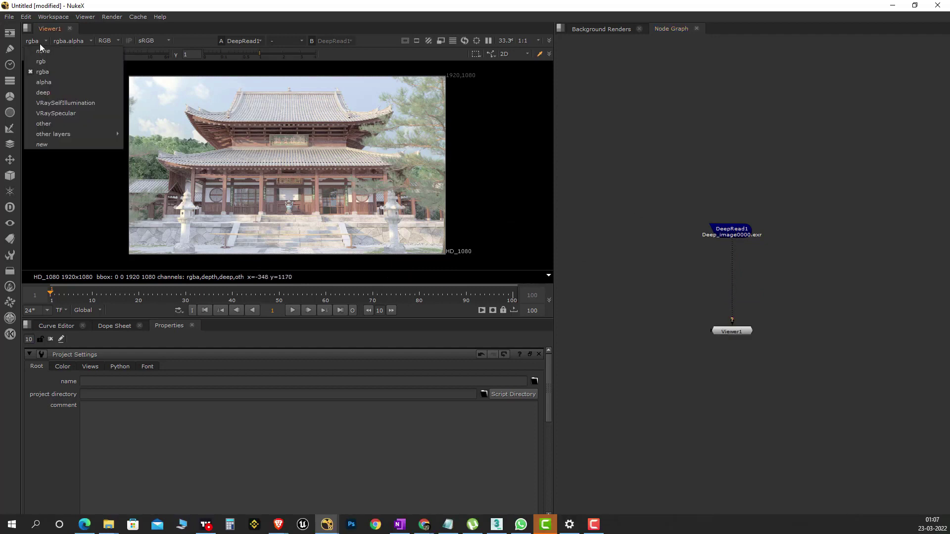
click(51, 94)
Lower the viewer gain in stages to examine the depth of the temple, trees and lanterns in the deep layer.
drag(120, 54, 77, 54)
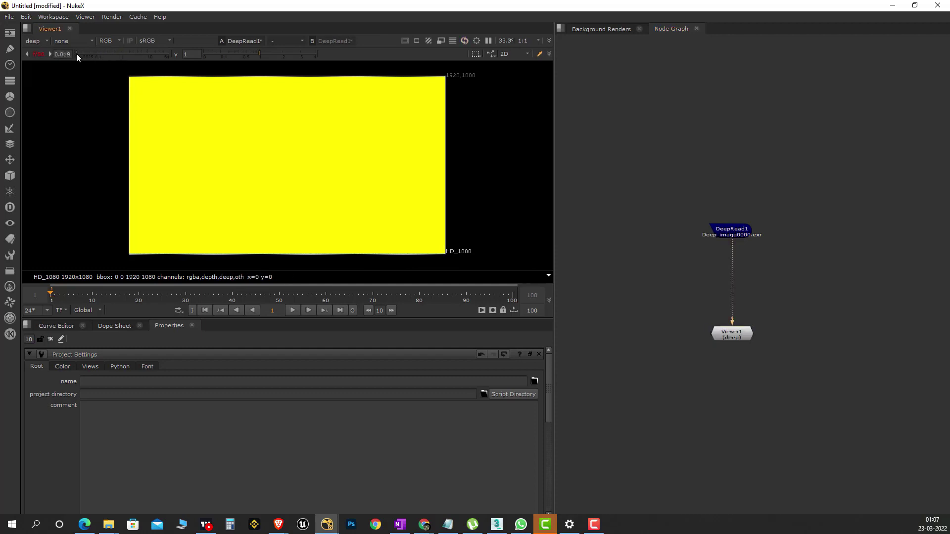
click(28, 55)
click(28, 54)
click(28, 55)
click(28, 54)
click(27, 55)
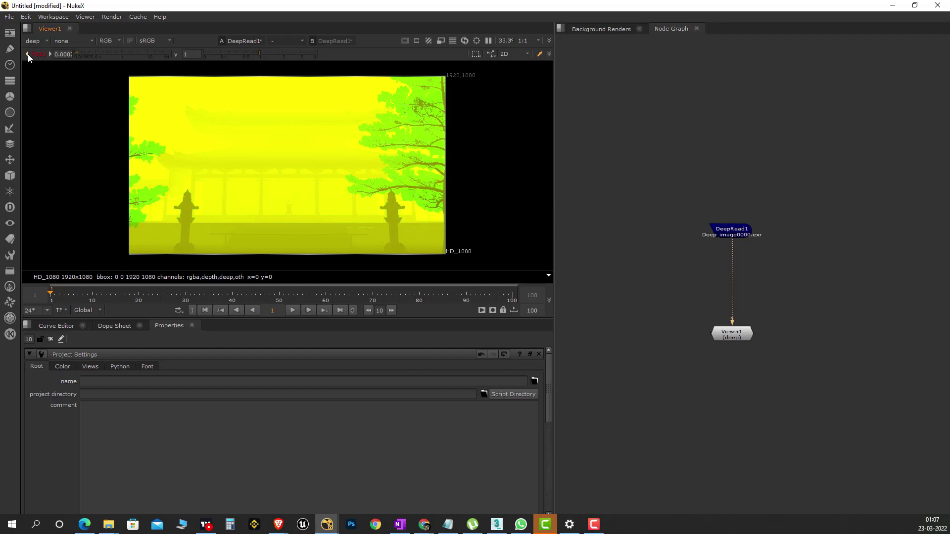
click(28, 54)
click(28, 54)
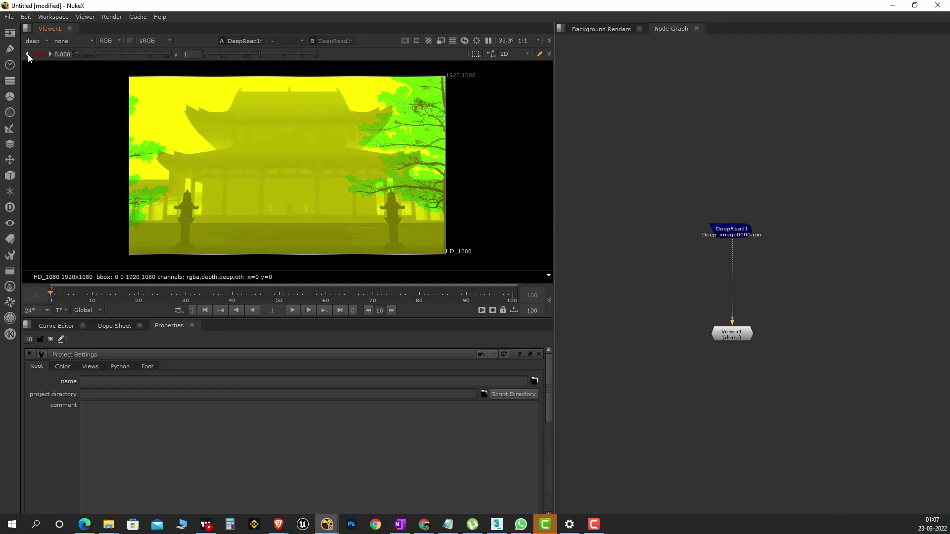
click(28, 55)
click(28, 55)
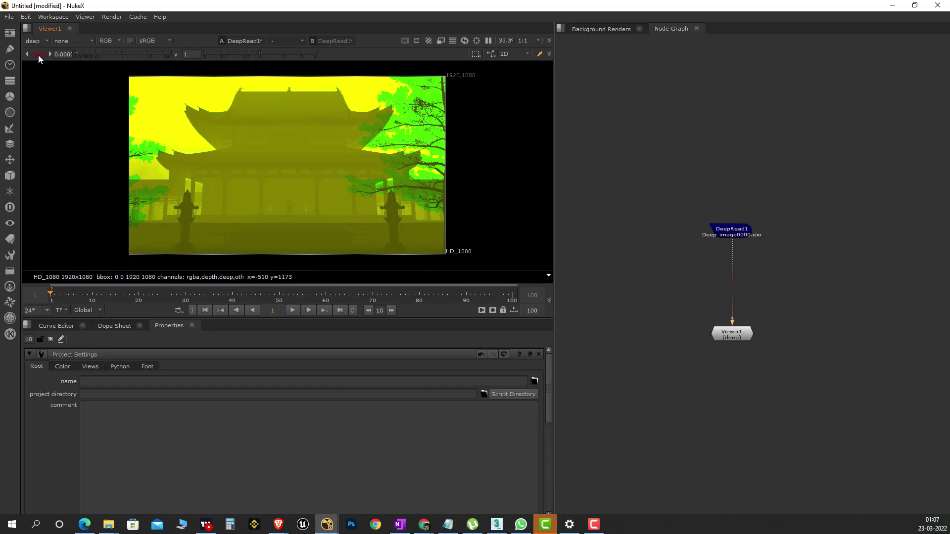
Reset the viewer gain and switch the displayed layer back to rgba.
click(37, 54)
click(30, 42)
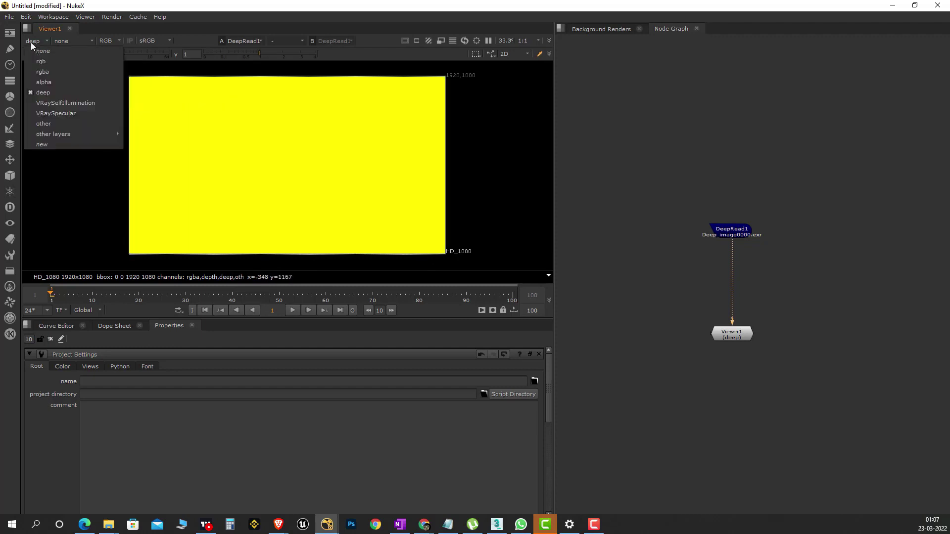
click(55, 72)
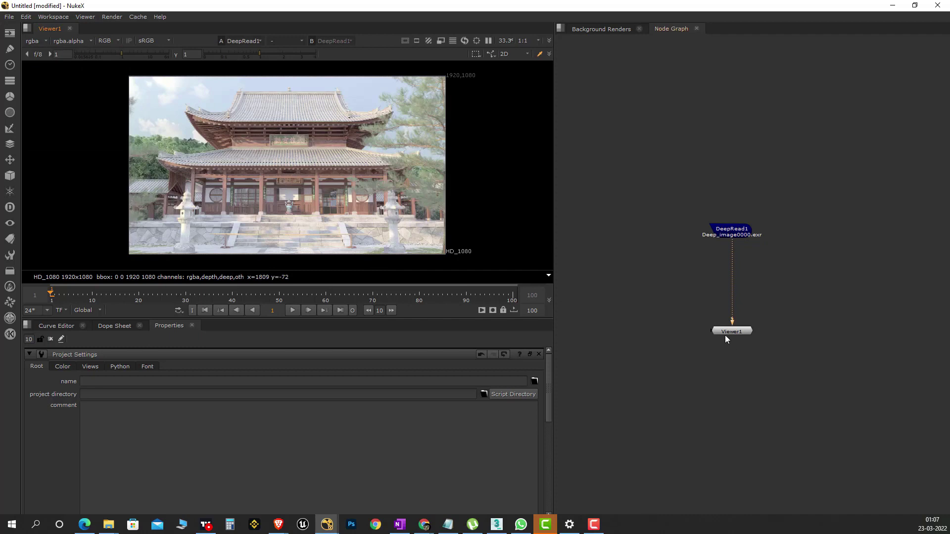
Move the Viewer node further down, add a DeepToPoints node and connect its deep input to the DeepRead node.
drag(734, 331, 737, 385)
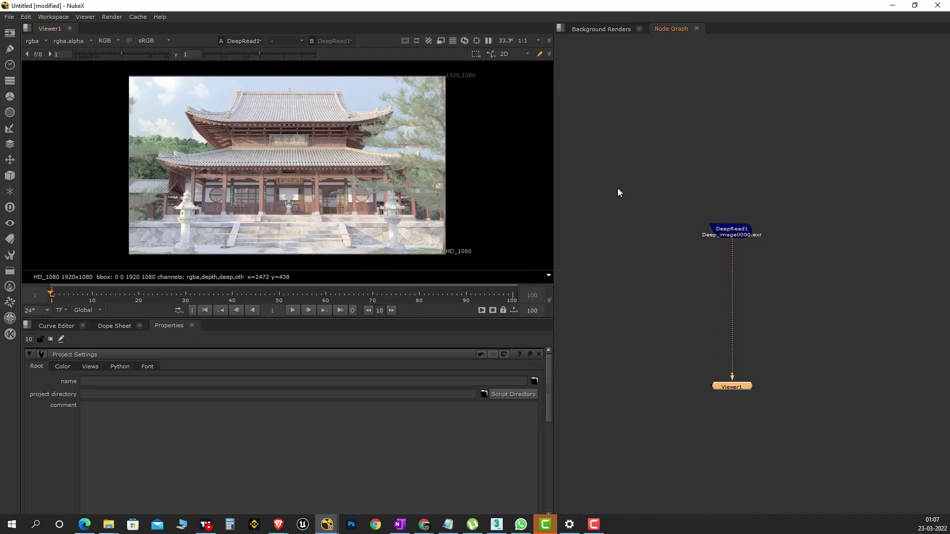
click(696, 294)
key(Tab)
text(deepto)
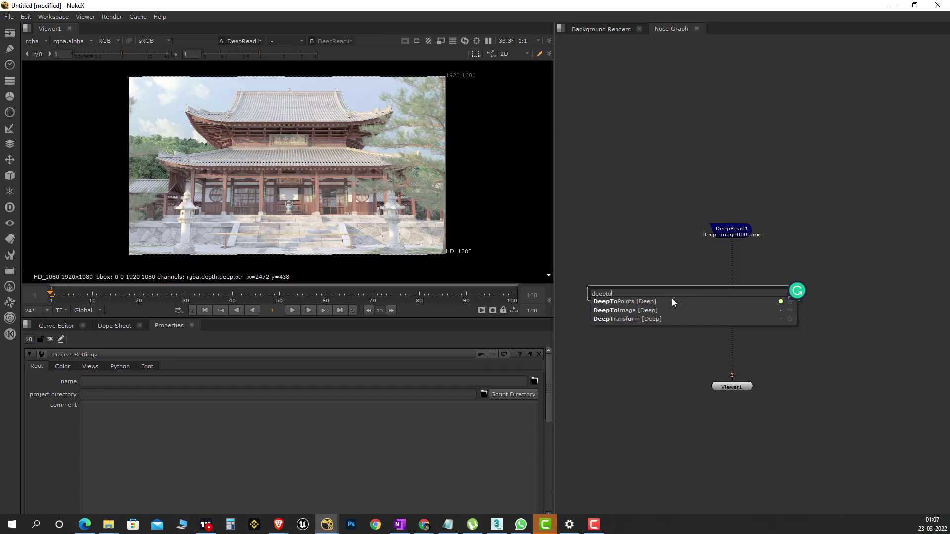
key(Down)
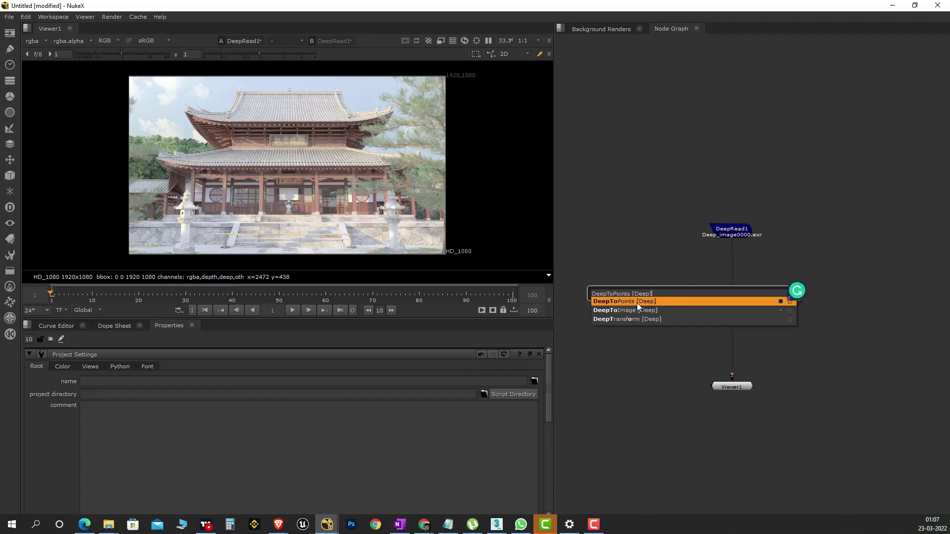
key(Return)
drag(713, 281, 738, 232)
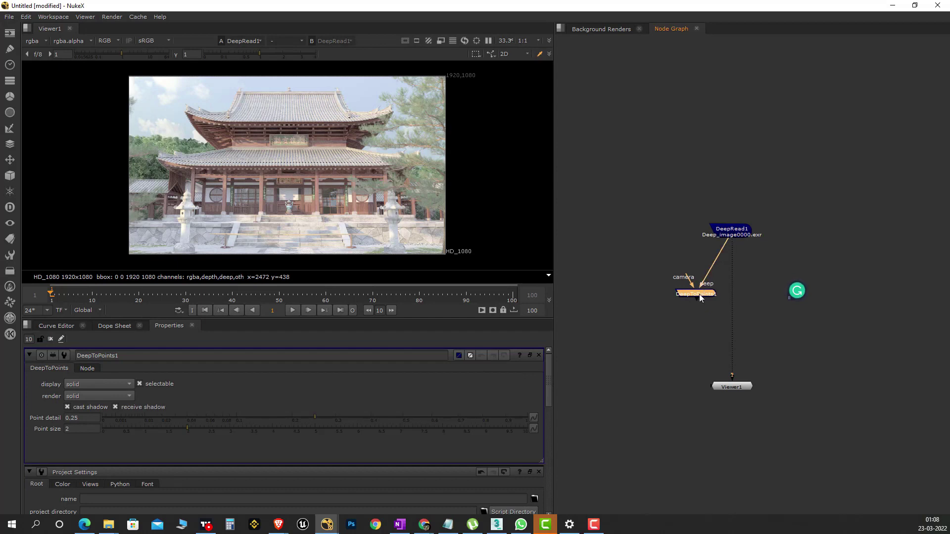
Display the DeepToPoints node in the viewer and examine its 3D scene at several distances.
key(1)
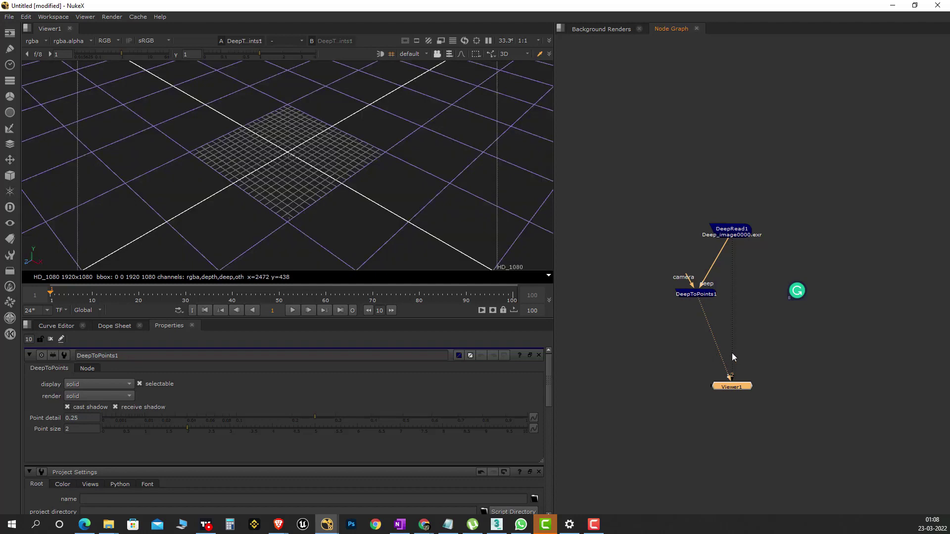
drag(728, 385, 728, 385)
click(700, 293)
scroll(367, 217, down, 3)
scroll(304, 151, down, 8)
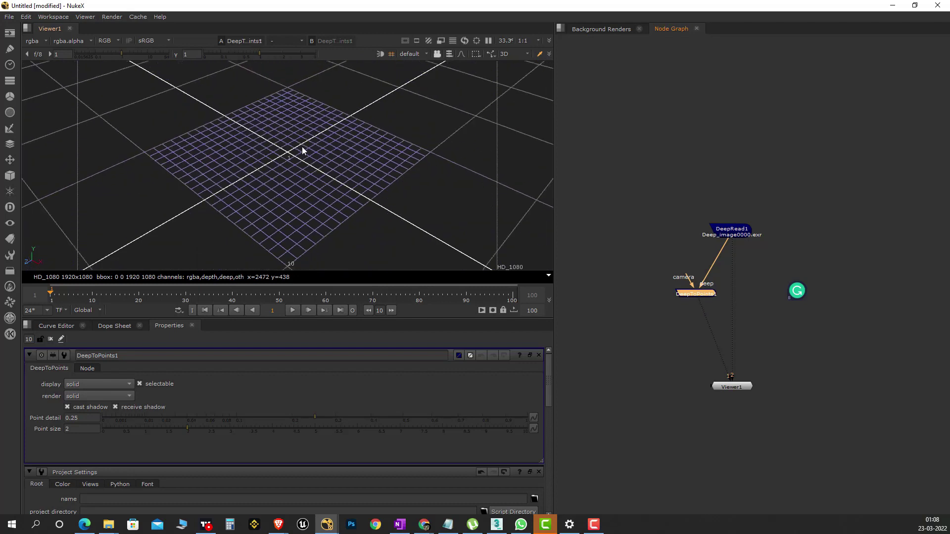
scroll(329, 148, down, 10)
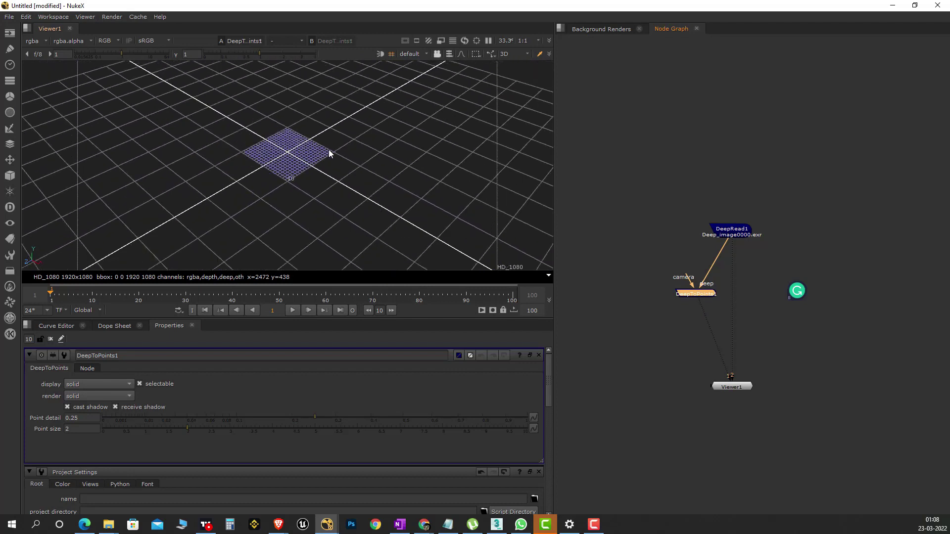
scroll(344, 149, up, 10)
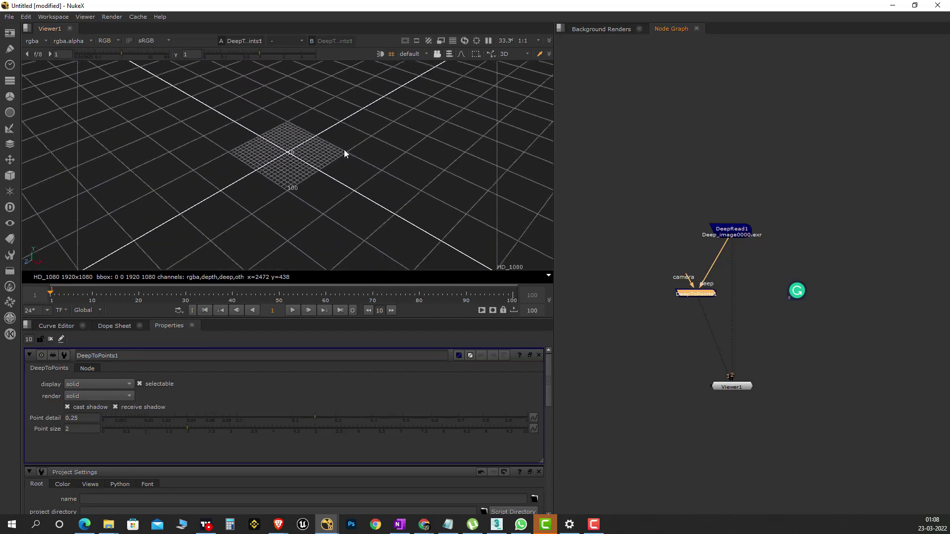
scroll(327, 163, up, 3)
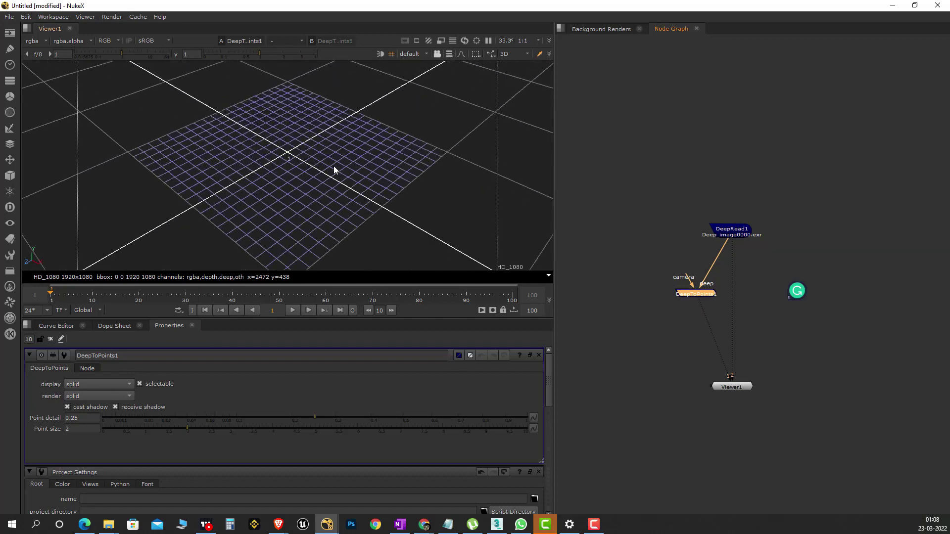
Add a Camera node beside the DeepRead node and connect it to the camera input of the DeepToPoints node.
click(637, 250)
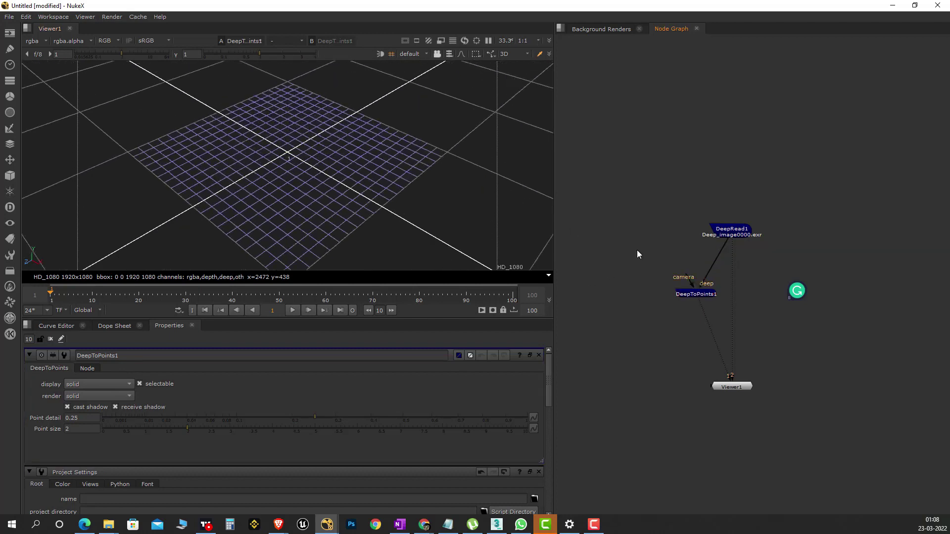
key(Tab)
text(damera)
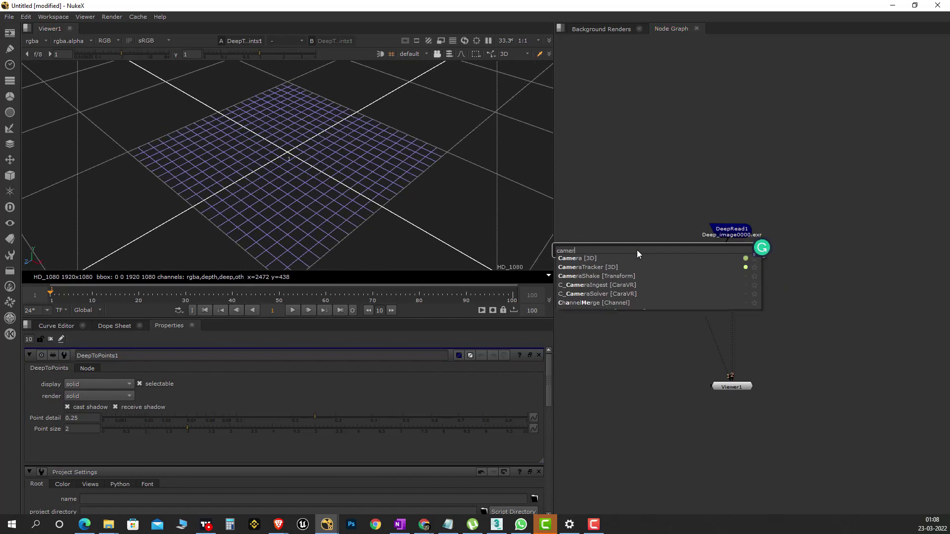
click(589, 259)
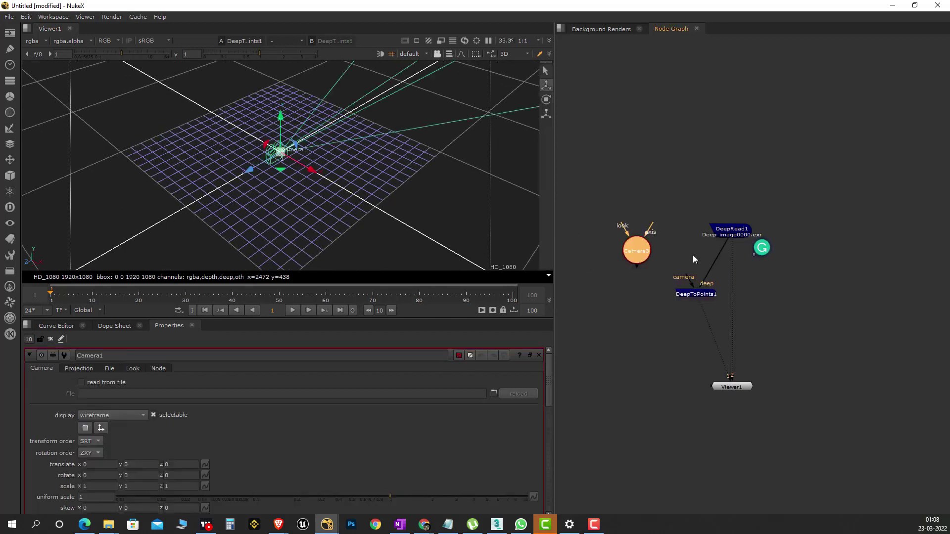
drag(687, 280, 635, 261)
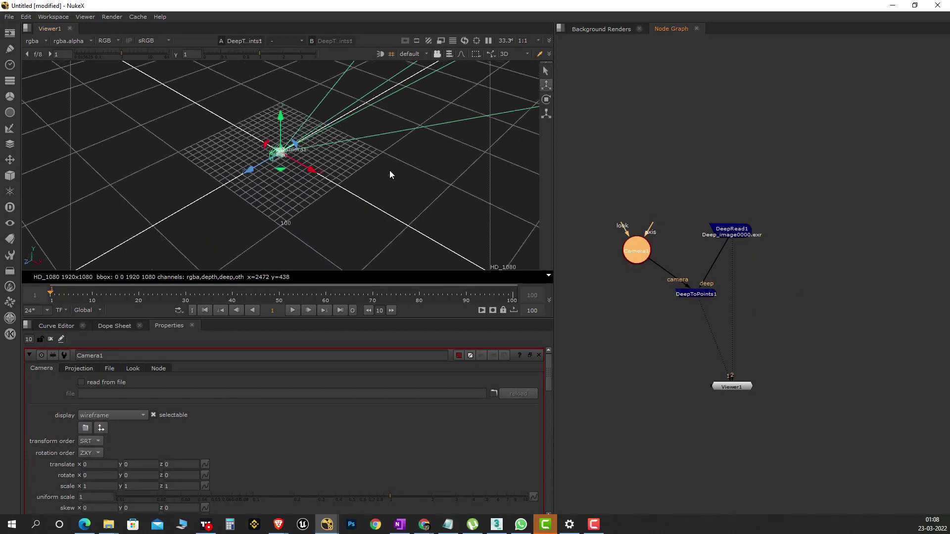
Examine the generated point cloud in 3D, from the camera to the temple and the distant sky, at different angles.
scroll(394, 170, down, 5)
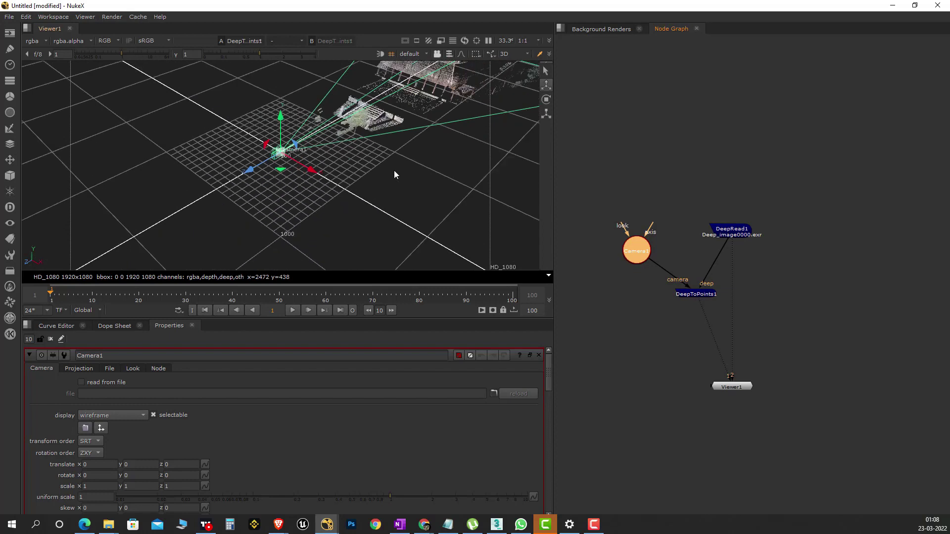
drag(425, 154, 301, 235)
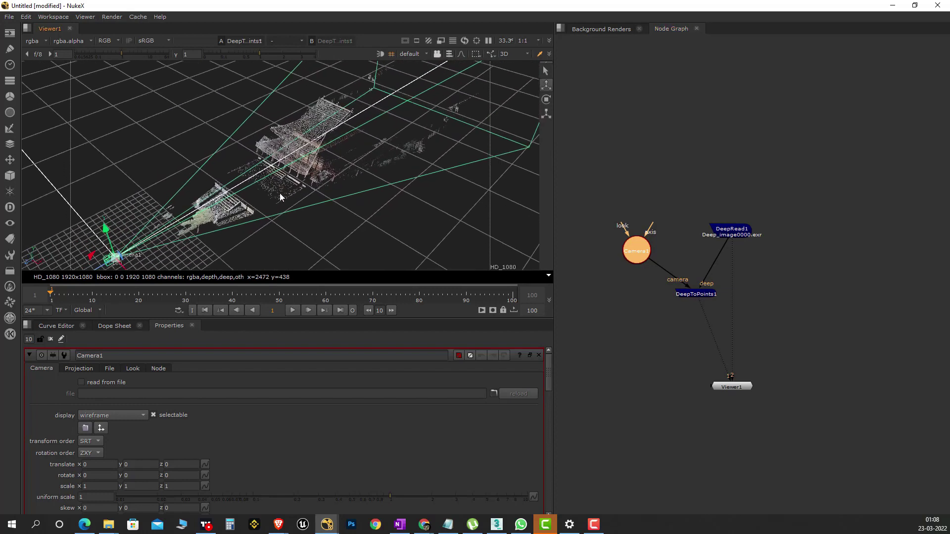
scroll(280, 196, up, 3)
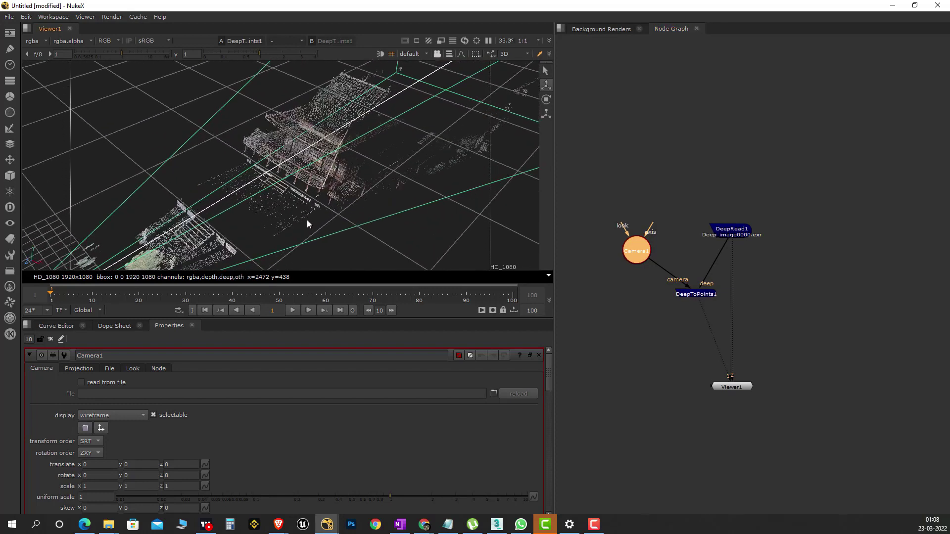
mouse_move(309, 217)
mouse_down()
mouse_move(313, 203)
mouse_move(323, 214)
mouse_up()
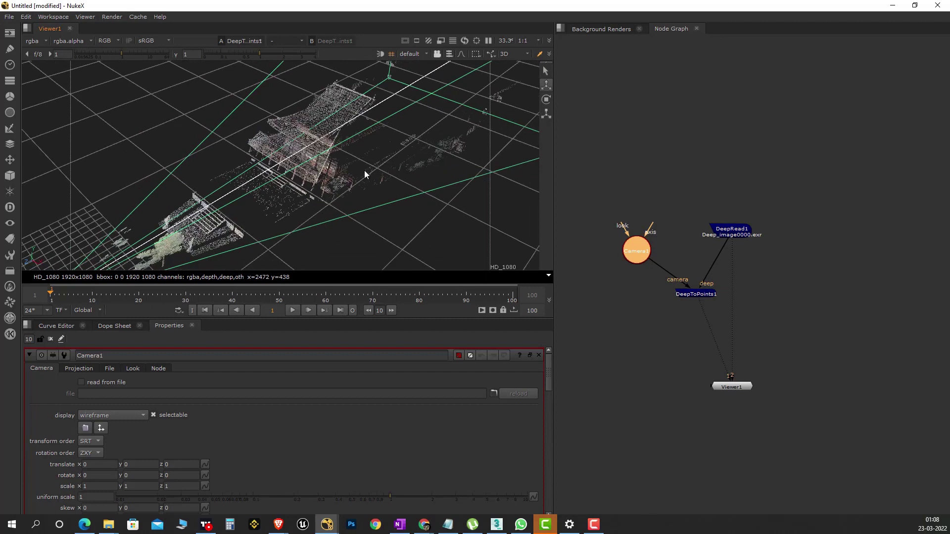
scroll(390, 208, down, 5)
drag(427, 192, 239, 205)
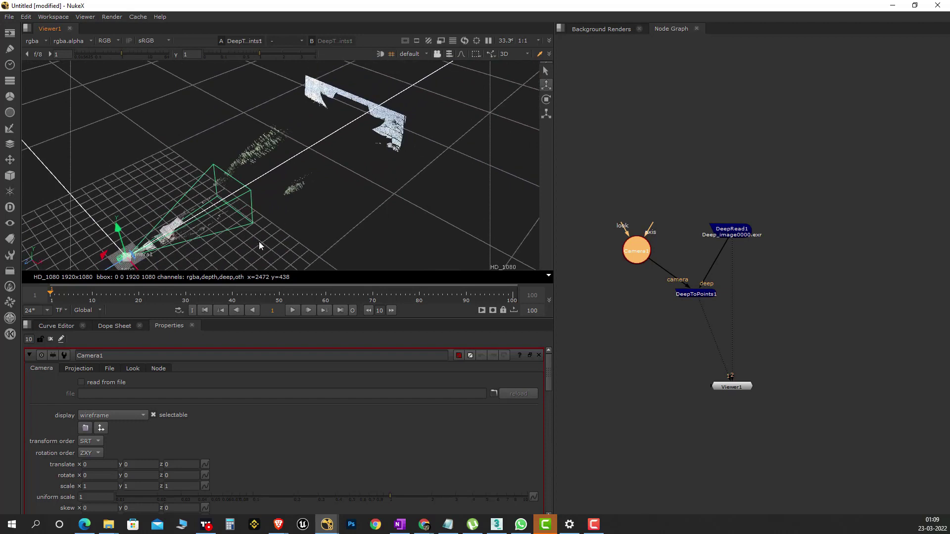
drag(242, 246, 376, 154)
scroll(277, 199, up, 3)
scroll(277, 198, up, 1)
drag(394, 241, 413, 230)
scroll(398, 218, up, 4)
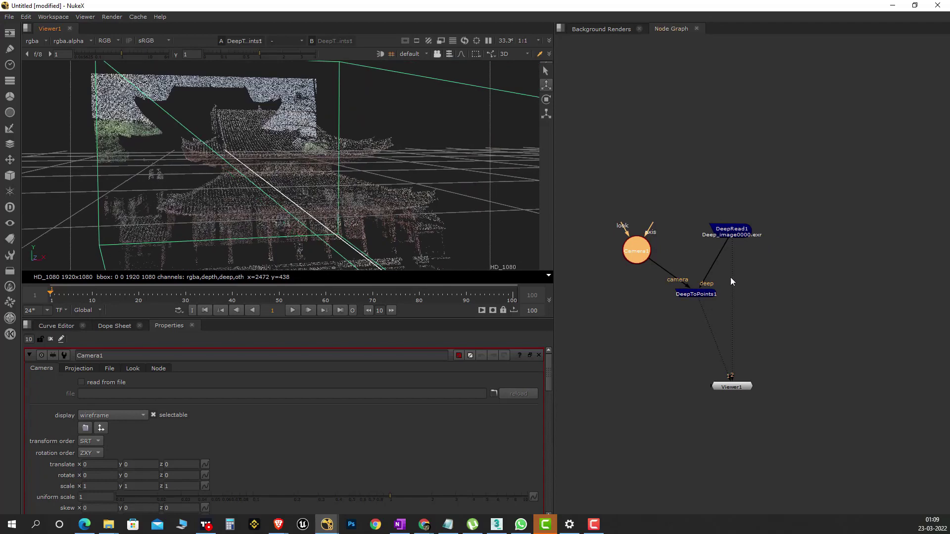
Open the DeepToPoints node's properties and set Point detail to 0.5.
double_click(696, 293)
click(88, 420)
drag(88, 420, 73, 419)
text(5)
key(Return)
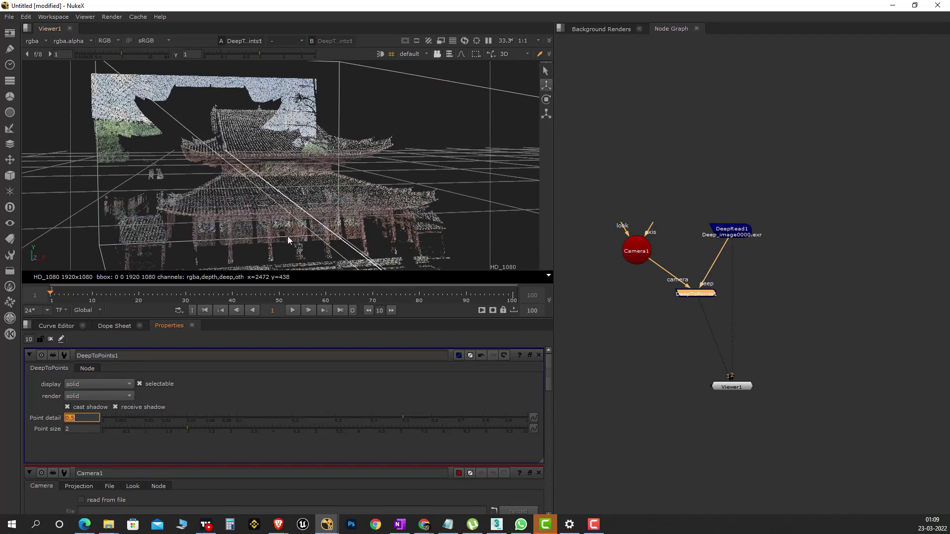
Raise the DeepToPoints node's Point detail to 0.8.
drag(310, 236, 340, 243)
click(79, 429)
click(75, 419)
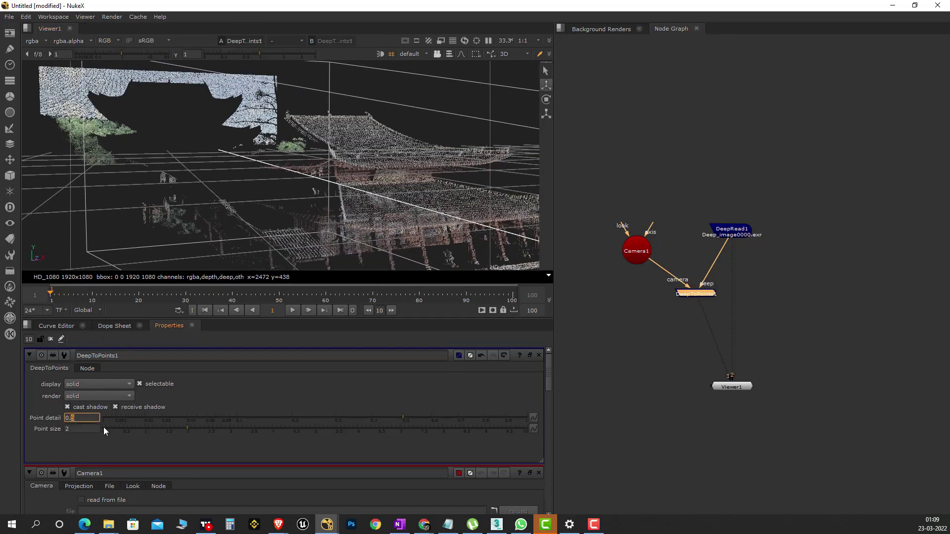
text(8)
key(Return)
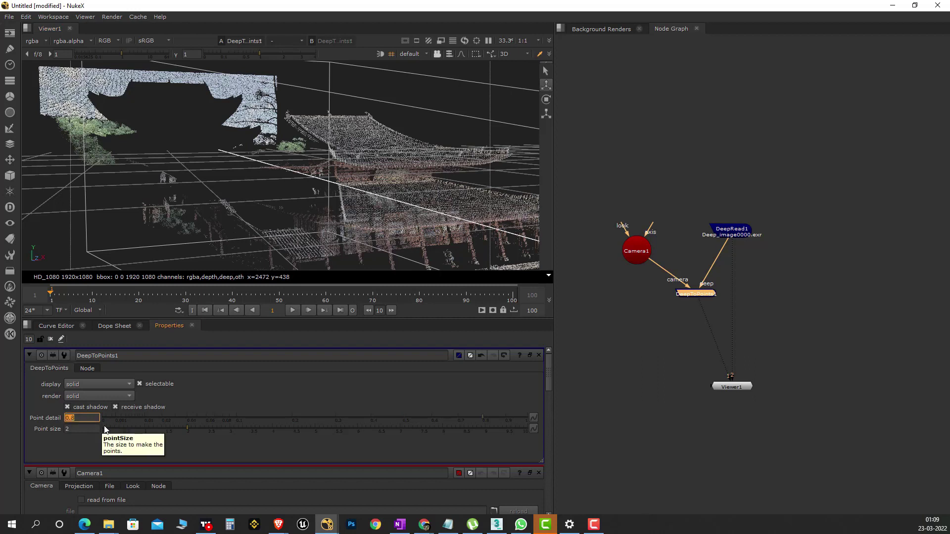
Examine the denser point cloud of the temple, stairs, trees and sky up close and from a distance.
drag(441, 237, 330, 227)
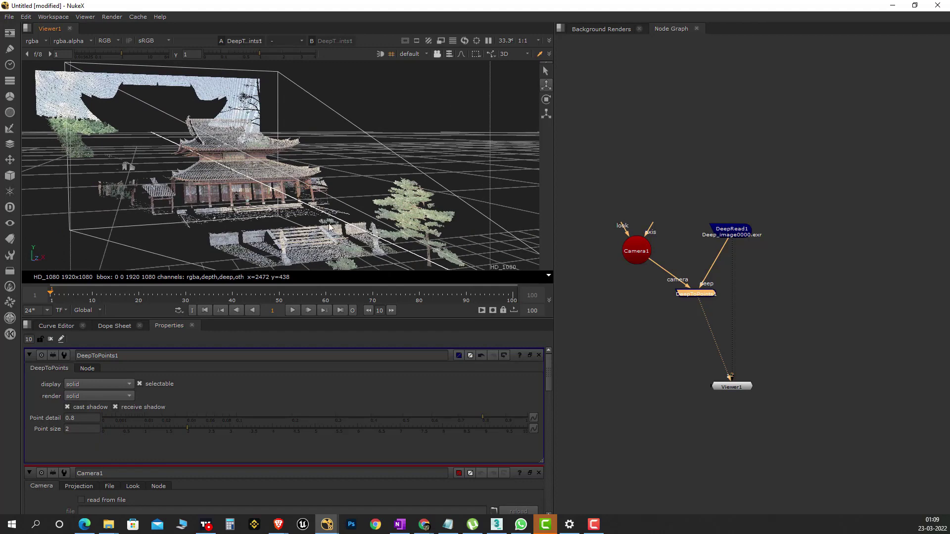
scroll(330, 227, up, 5)
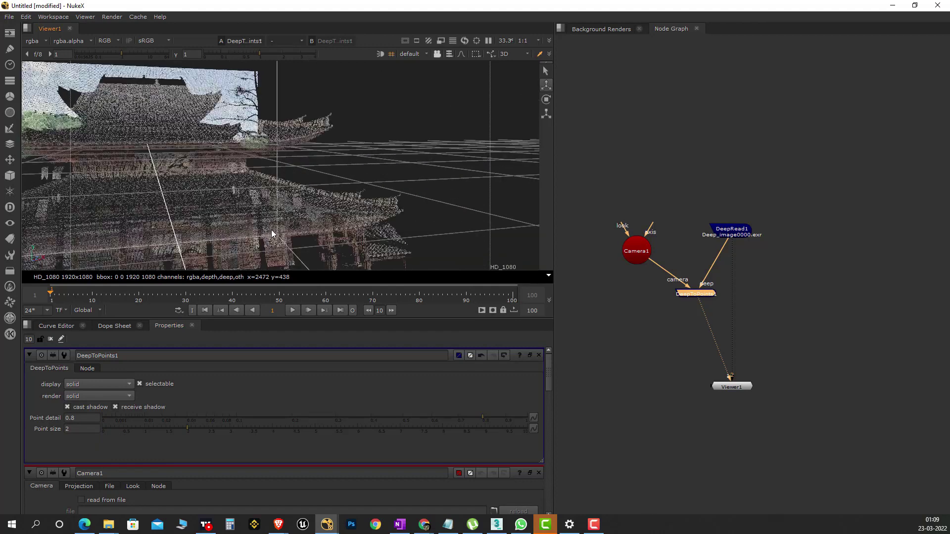
scroll(271, 230, down, 3)
drag(238, 242, 251, 243)
scroll(251, 243, up, 3)
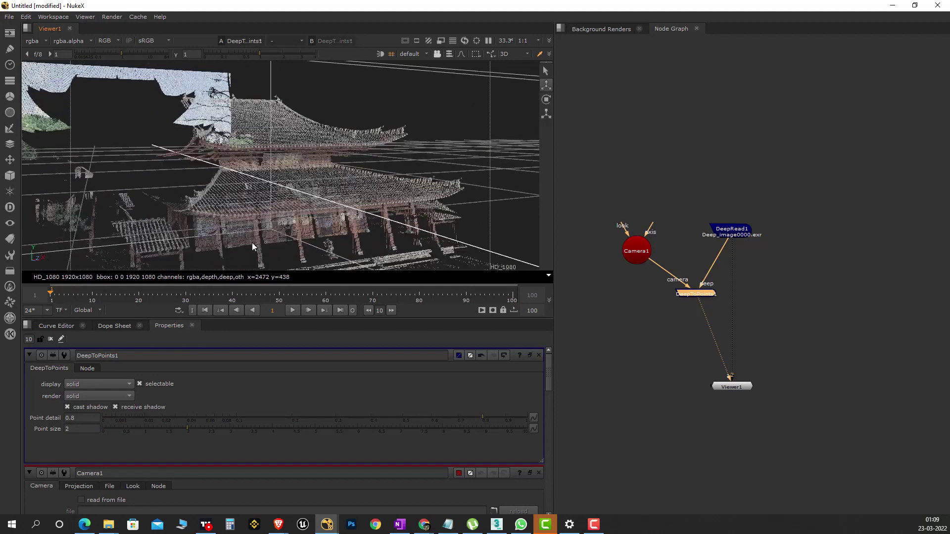
scroll(321, 240, down, 10)
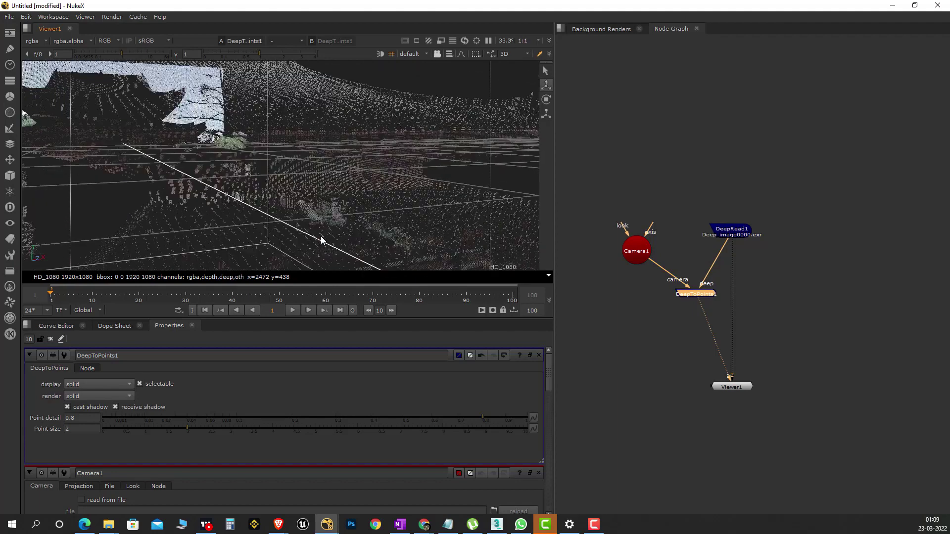
drag(376, 238, 377, 193)
drag(282, 155, 372, 235)
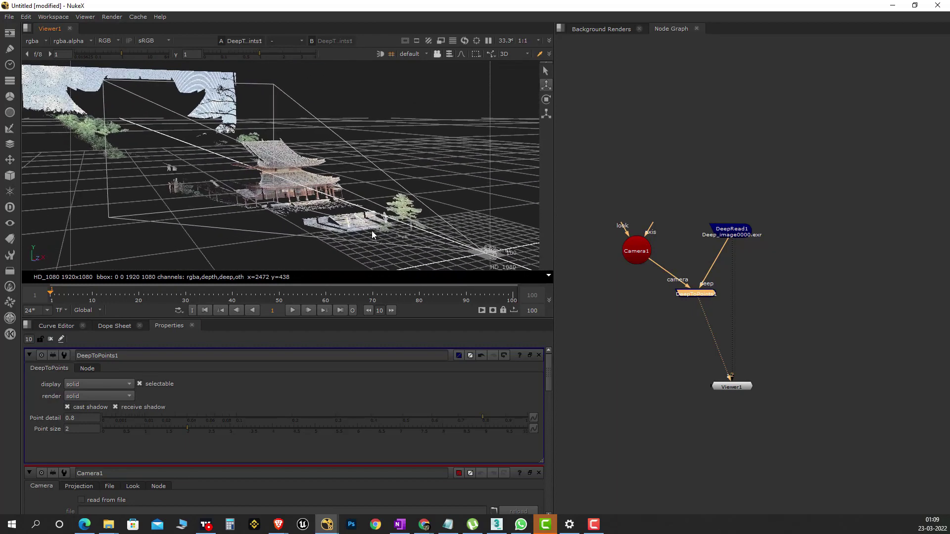
Examine the depth separation between the temple, trees and sky in the point cloud from another side.
scroll(331, 227, up, 2)
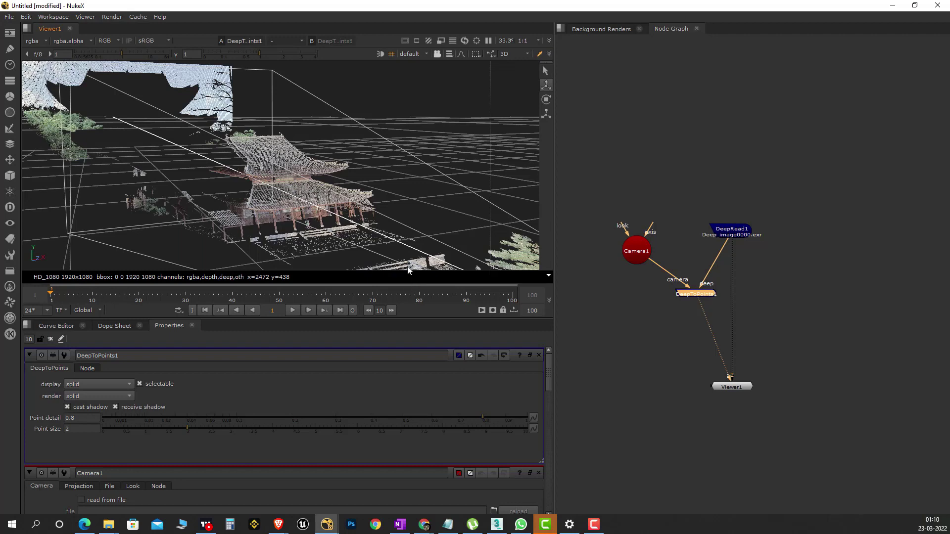
drag(409, 270, 402, 252)
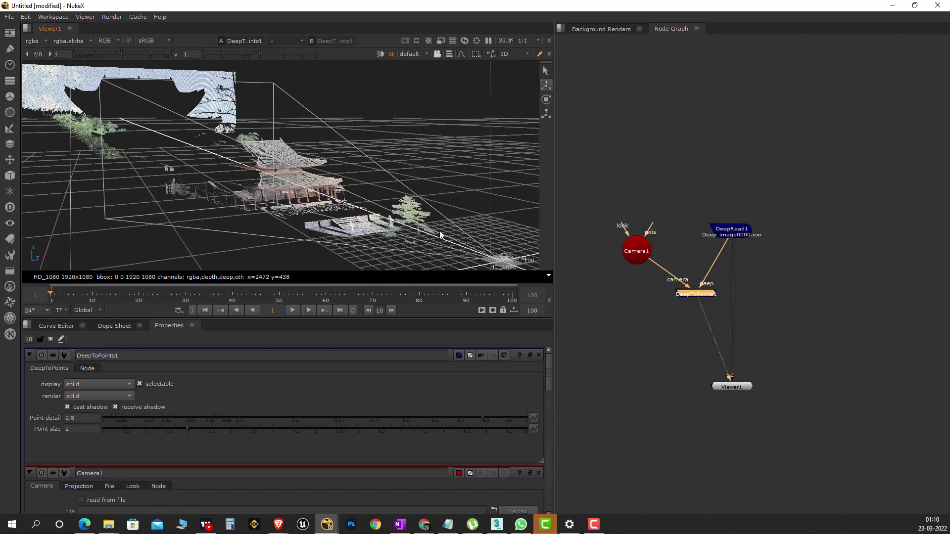
drag(393, 221, 238, 236)
Detach DeepToPoints1 from DeepRead1 and the Viewer, and display DeepRead1's 2D image directly in the Viewer.
drag(699, 292, 658, 282)
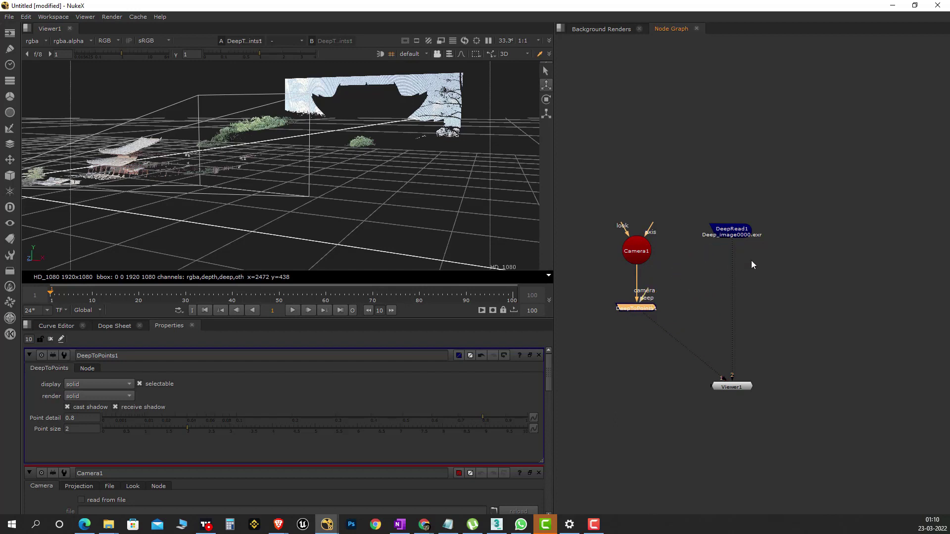
drag(726, 379, 667, 346)
drag(731, 376, 735, 176)
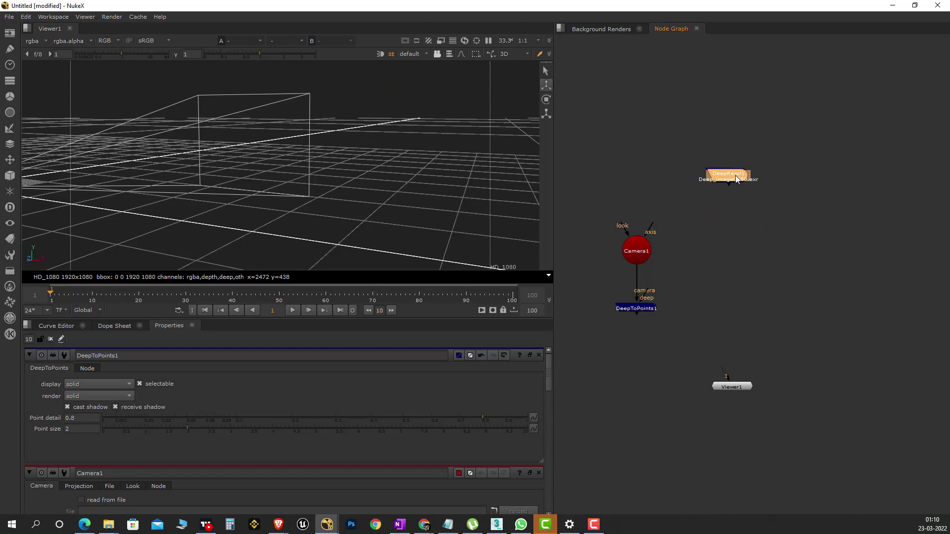
key(1)
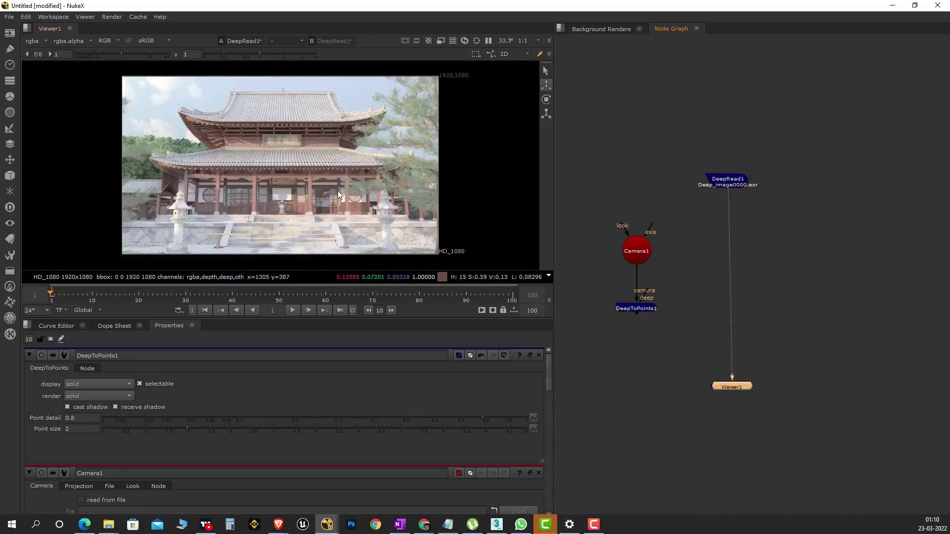
Add a DeepSample node after DeepRead1 and place it below it in the Viewer's chain.
click(727, 183)
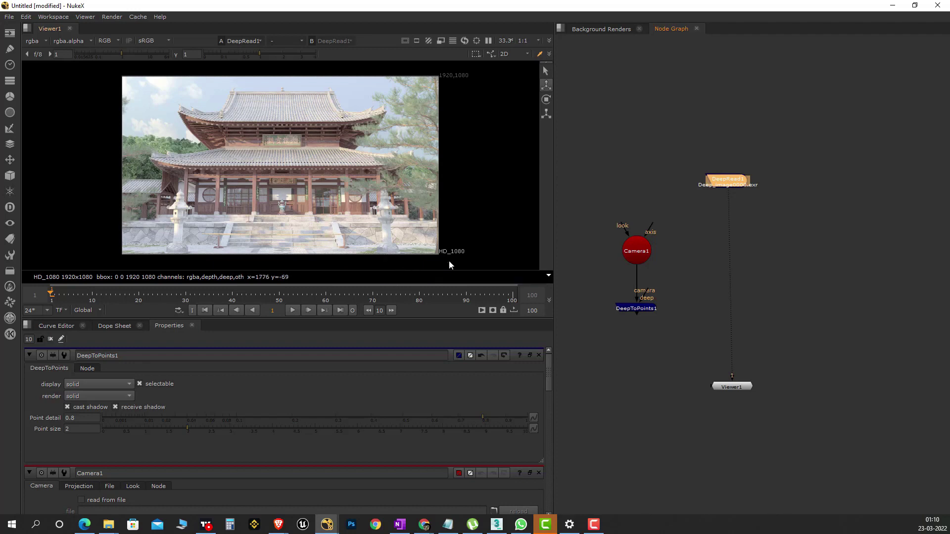
key(Tab)
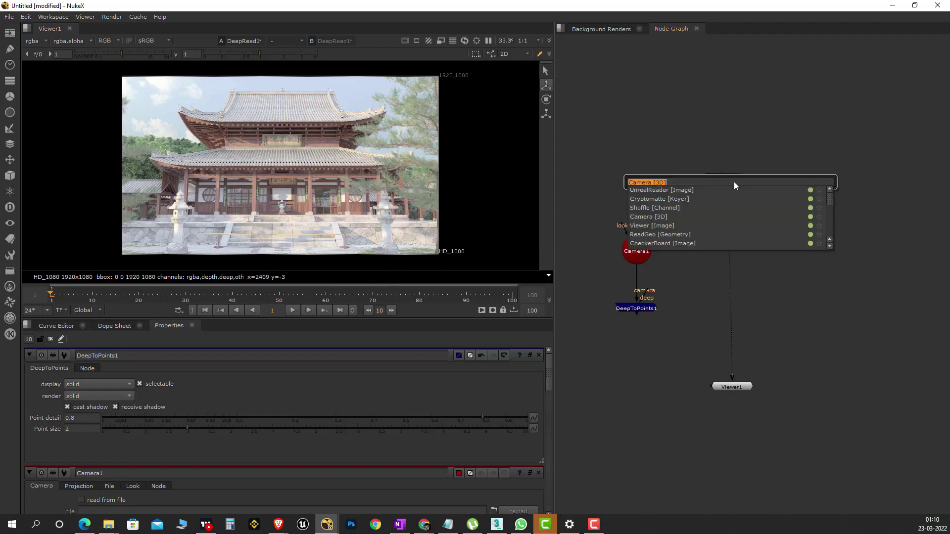
text(deep)
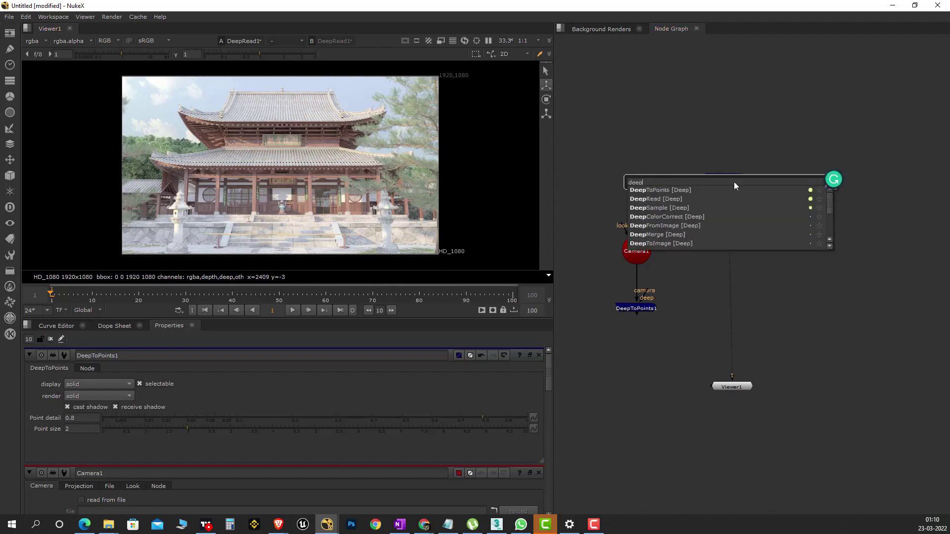
click(670, 209)
drag(728, 198, 729, 229)
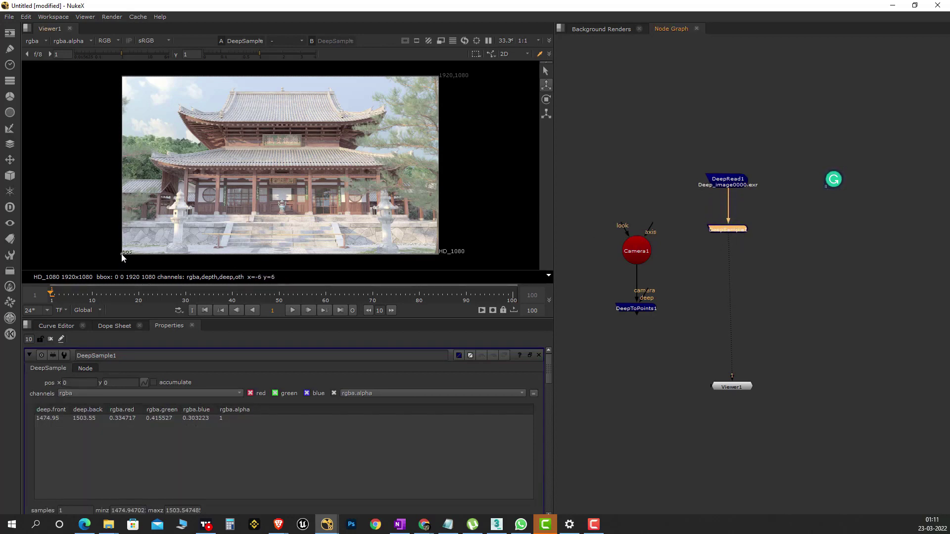
Sample the sky's depth by moving the DeepSample point from the image corner to just above the roof, about x 946, y 1030.
scroll(121, 255, up, 15)
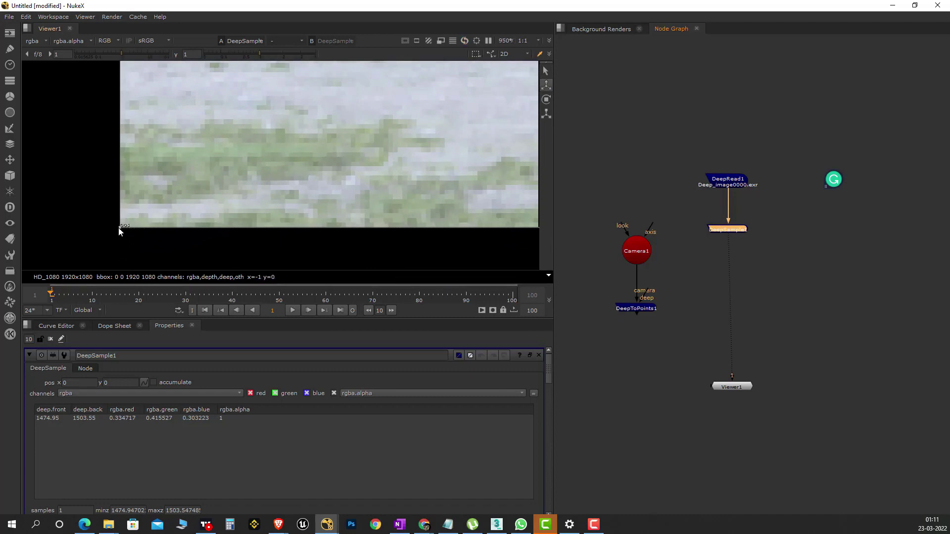
scroll(119, 231, down, 15)
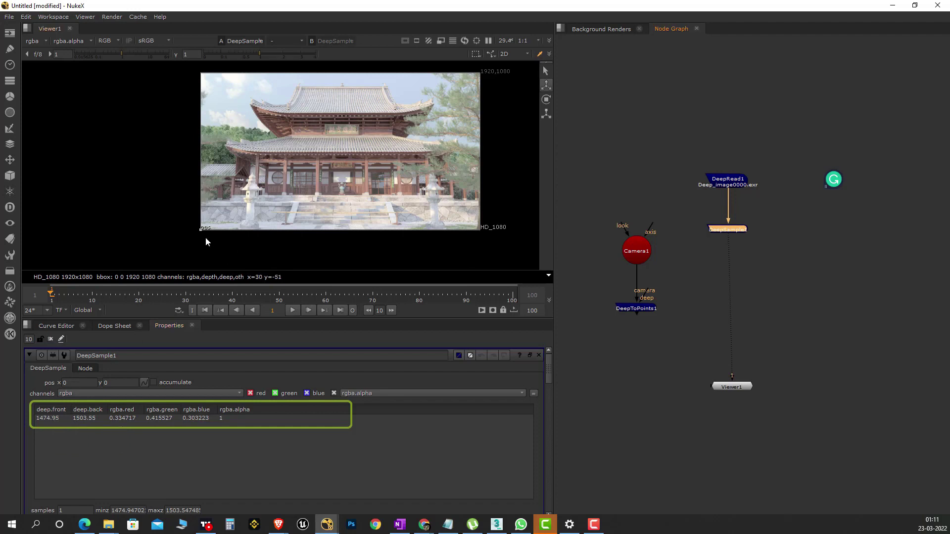
drag(200, 231, 338, 81)
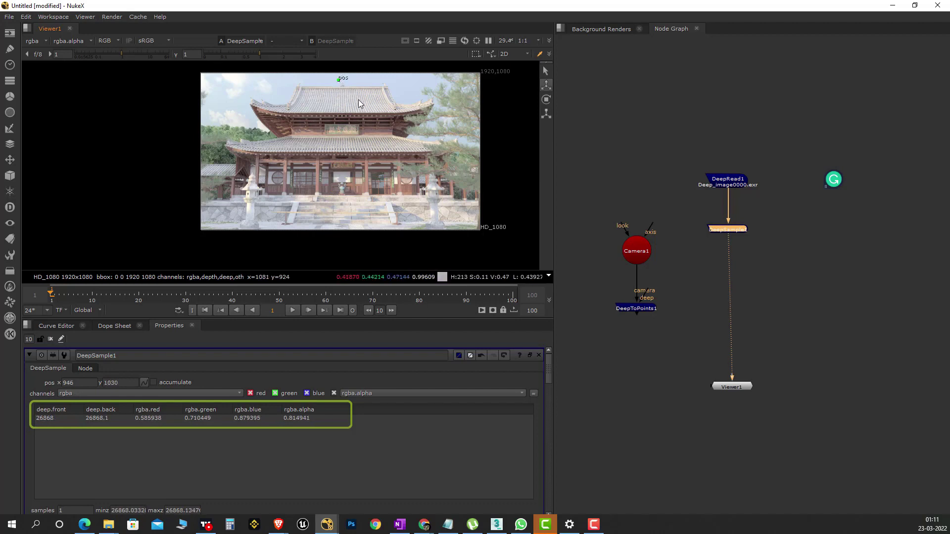
scroll(365, 99, up, 2)
scroll(357, 138, up, 2)
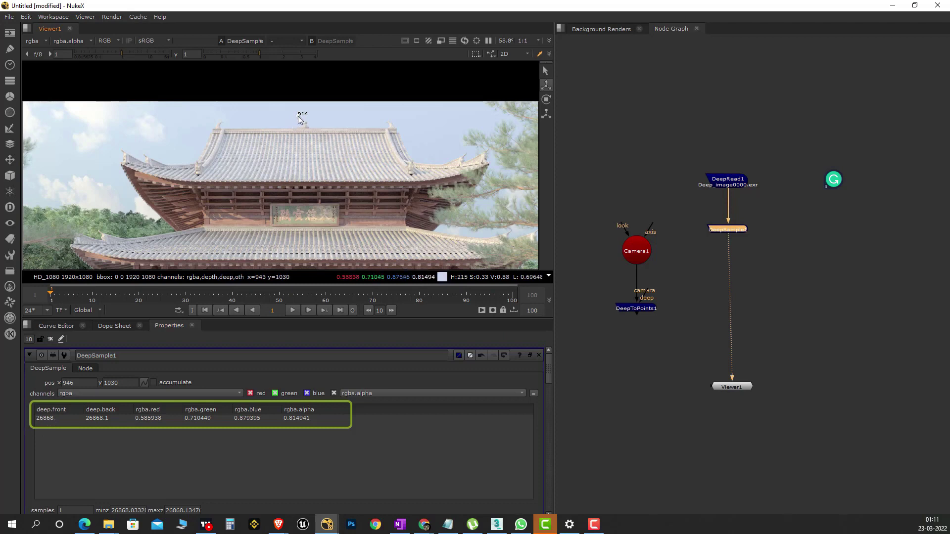
Sample the depth of the lower roof at about x 934, y 573, and of the top of the stairs at about x 1100, y 224.
drag(299, 118, 295, 248)
scroll(294, 248, down, 5)
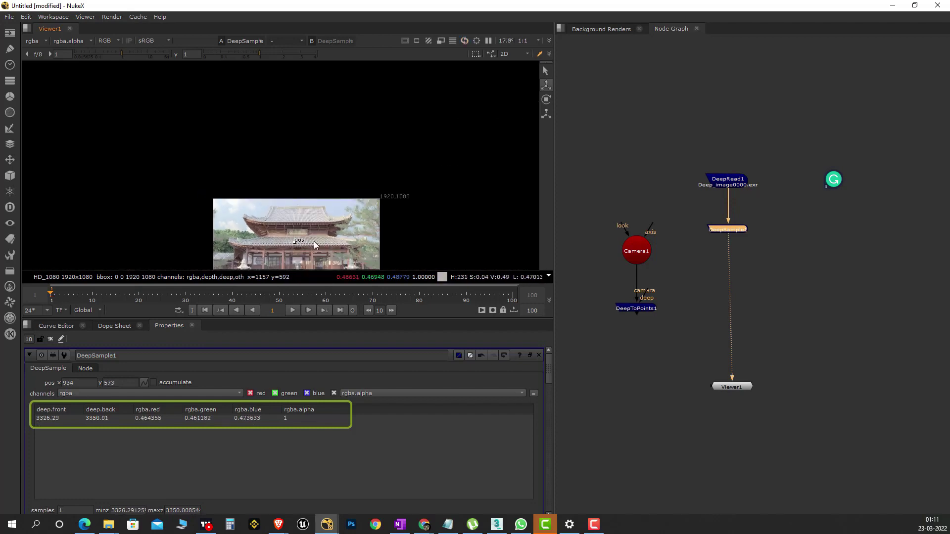
scroll(287, 172, up, 3)
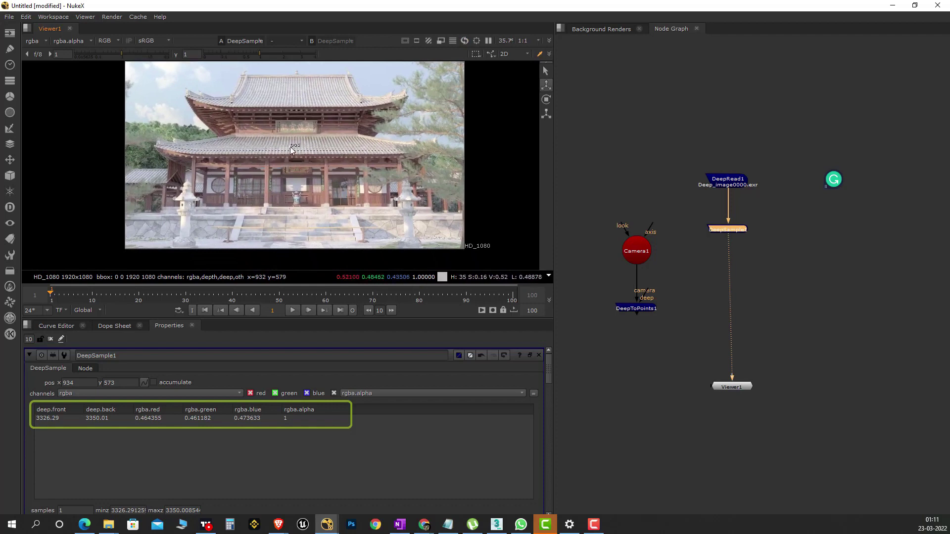
drag(290, 146, 291, 217)
drag(290, 216, 320, 212)
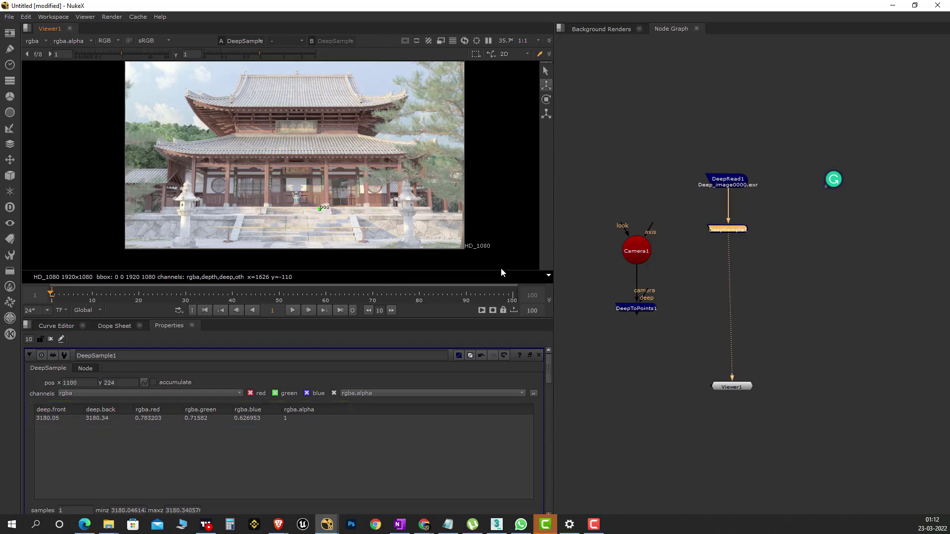
Add a DeepColorCorrect node after DeepSample1 and place it below it.
key(Tab)
text(deepco)
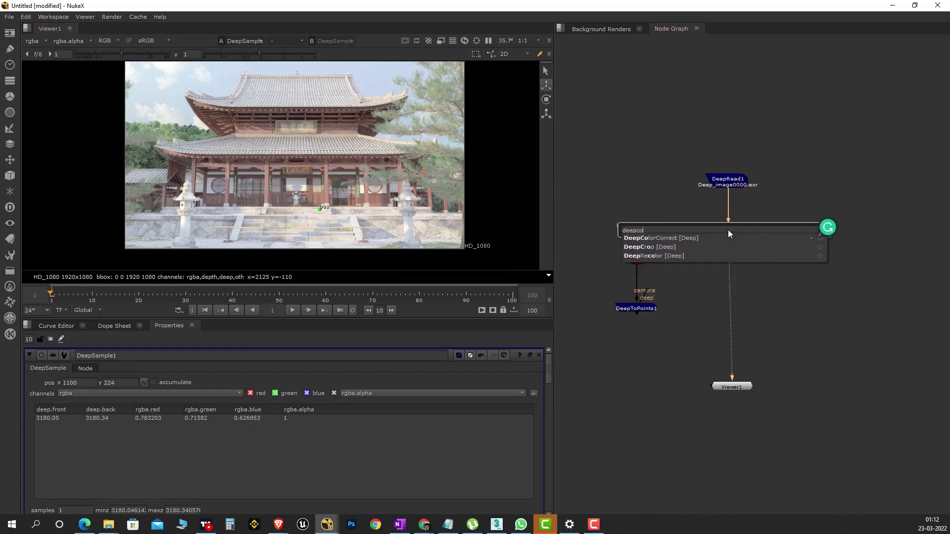
text(l)
click(693, 238)
drag(729, 230, 736, 272)
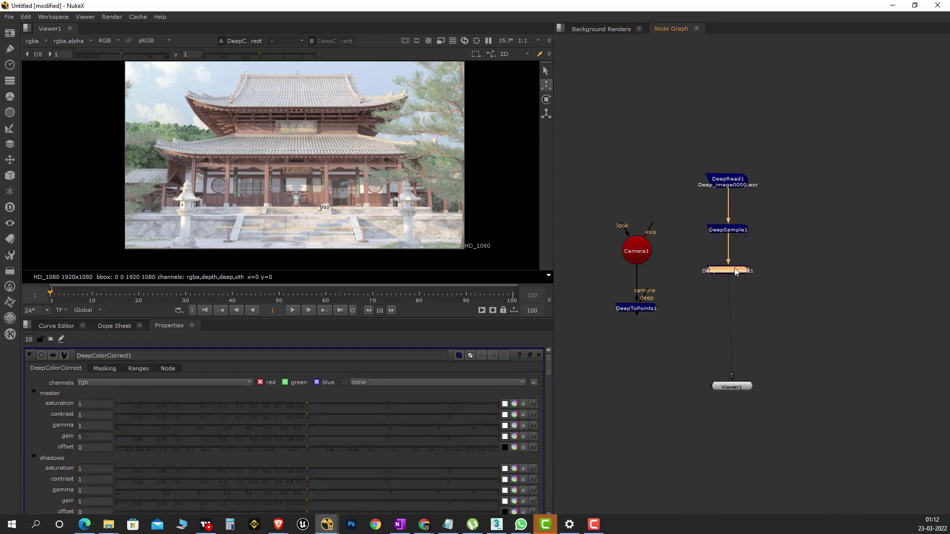
Add a second, unconnected DeepColorCorrect node and delete both DeepColorCorrect nodes.
click(732, 232)
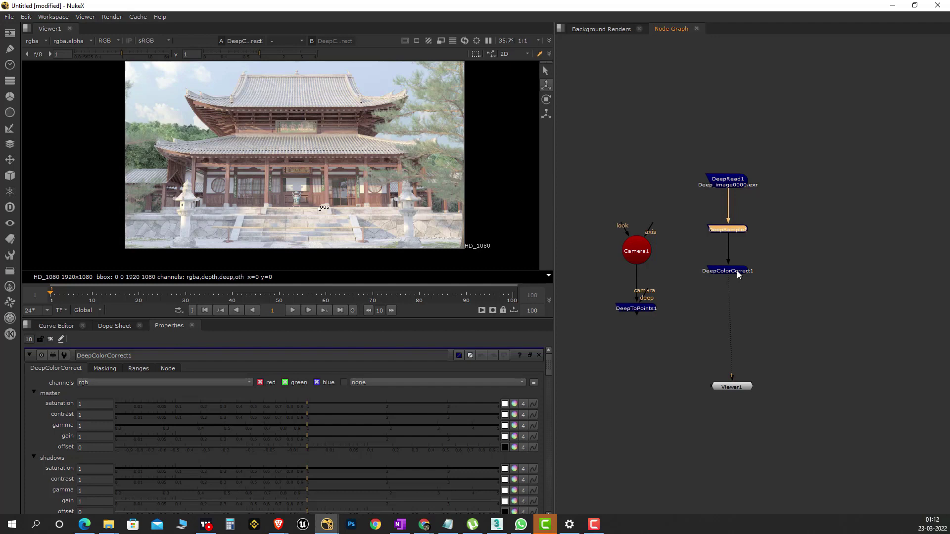
click(775, 248)
key(Tab)
text(deep)
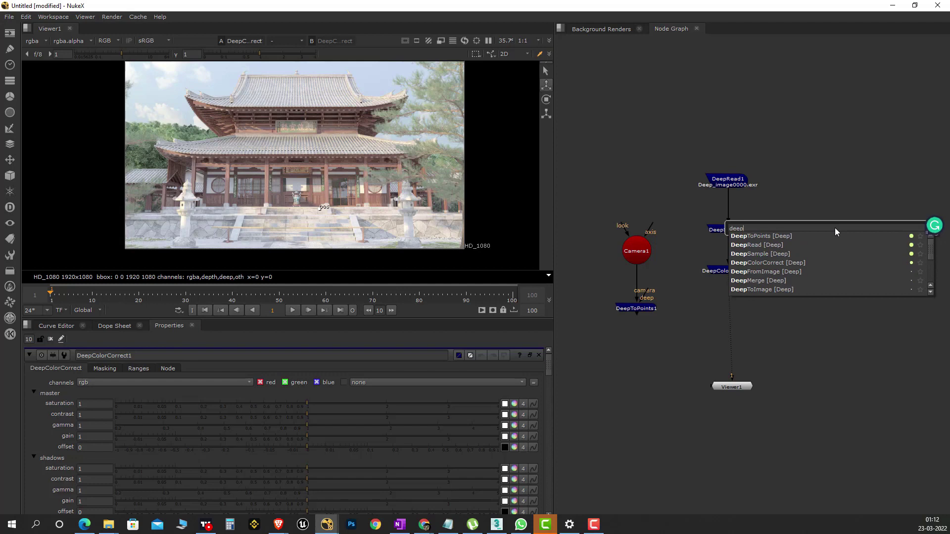
text(colo)
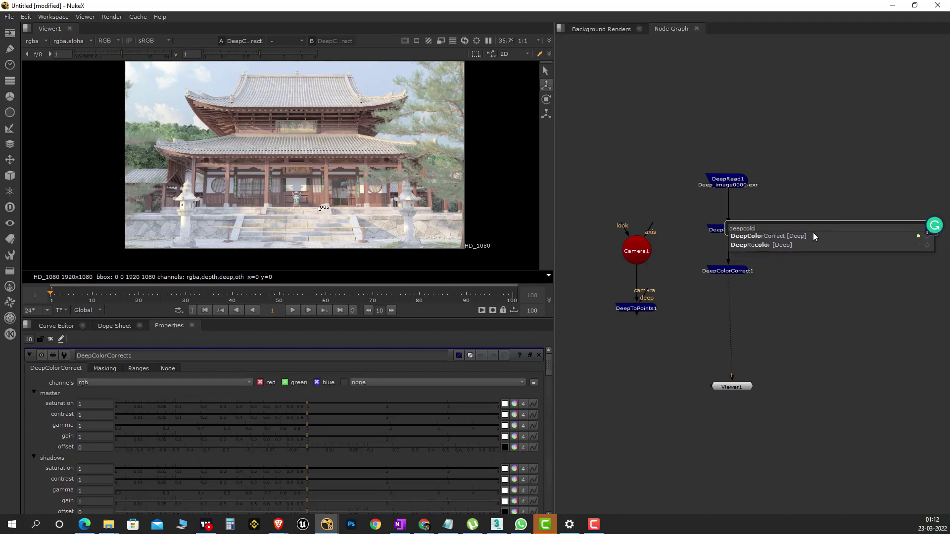
click(807, 236)
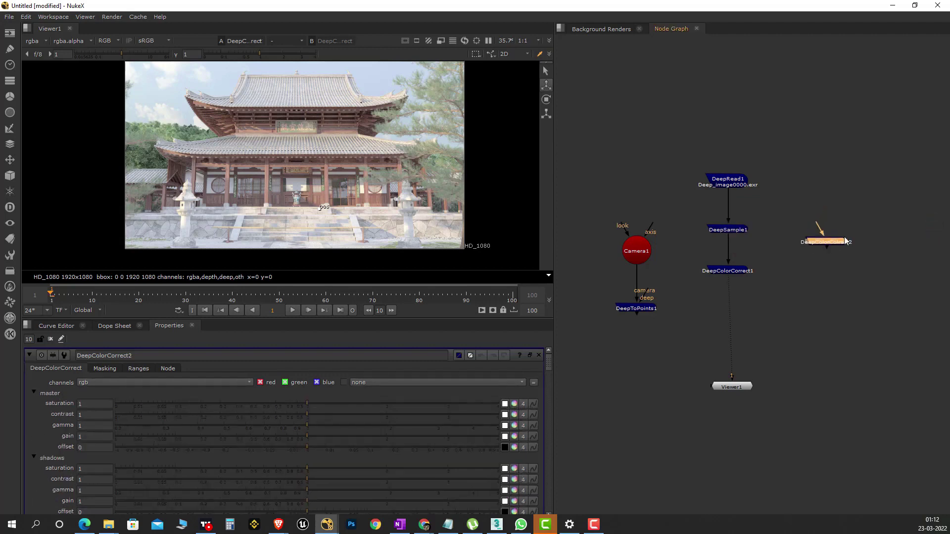
key(Delete)
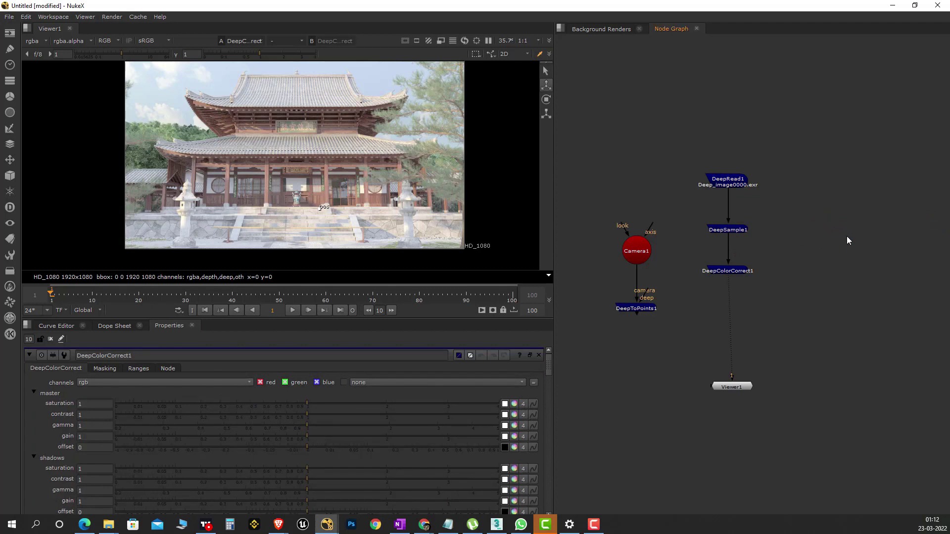
click(737, 272)
key(Delete)
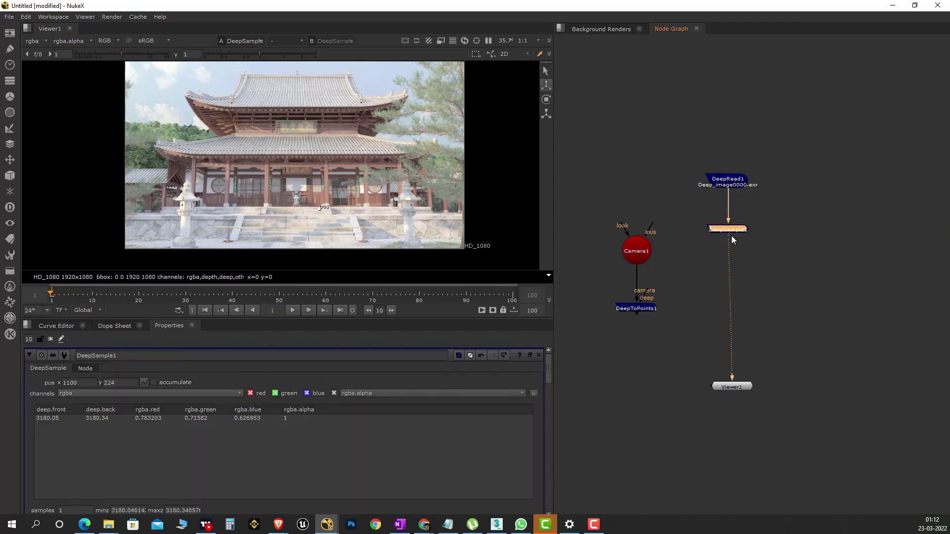
Insert a fresh DeepColorCorrect node between DeepSample1 and the Viewer.
key(Tab)
text(deepcolorCorrect [Deep)
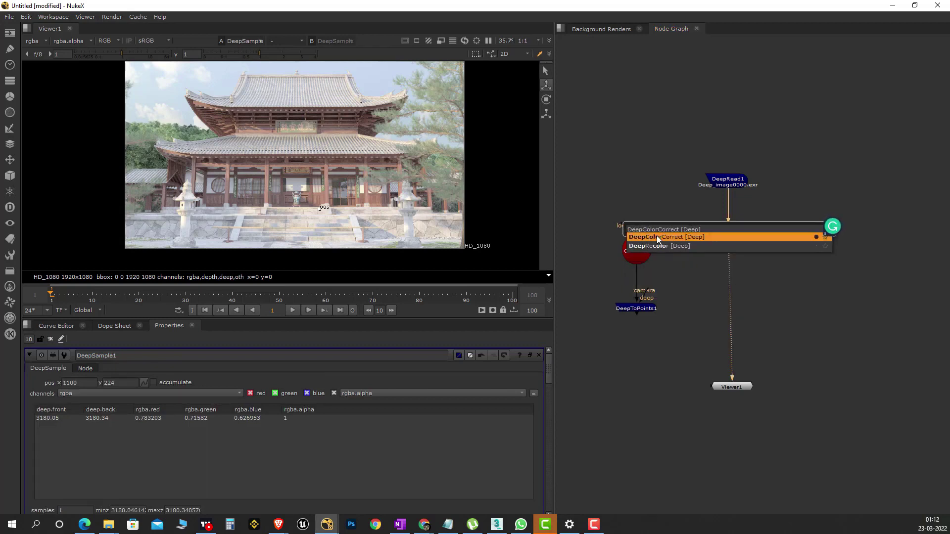
click(657, 236)
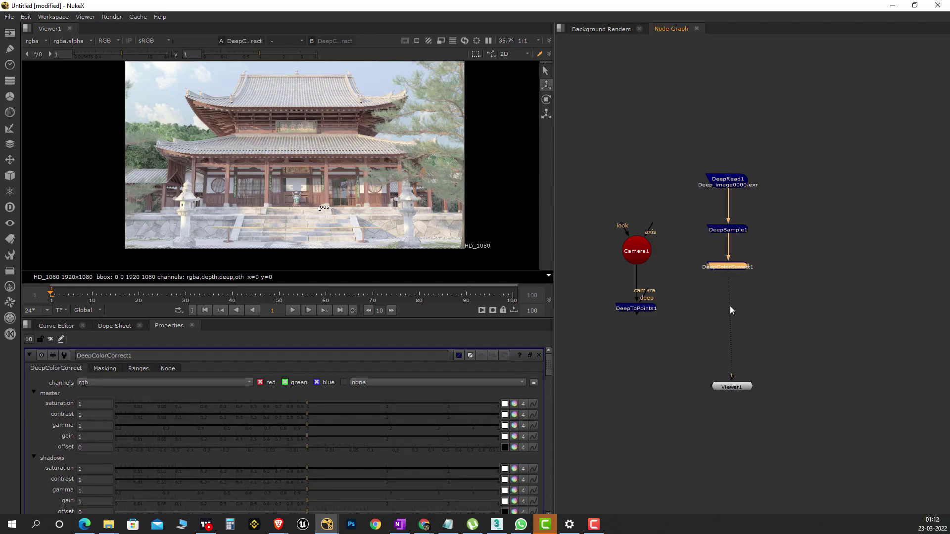
Tint DeepColorCorrect1's master gain cyan with the colour wheel, at about 0.377 red, 0.893 green and 1 blue.
scroll(729, 266, up, 5)
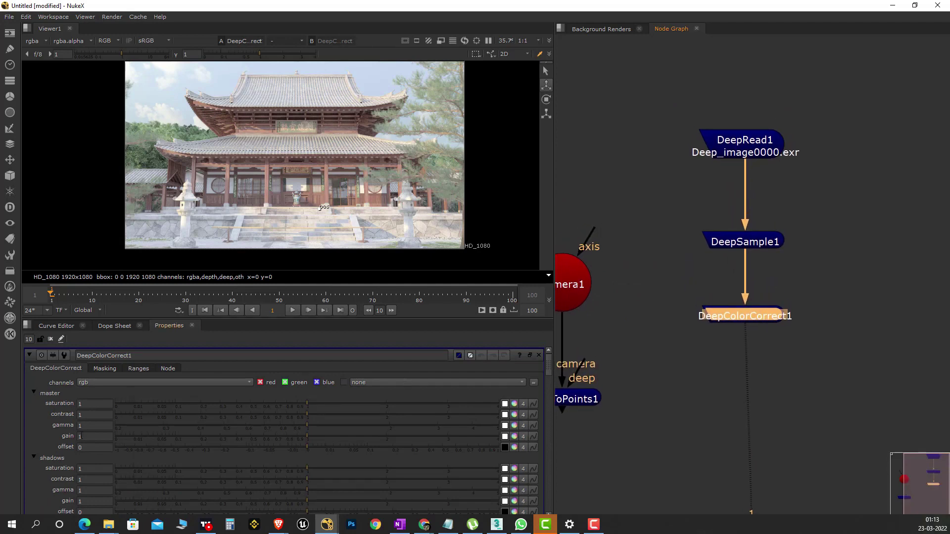
click(505, 437)
click(514, 436)
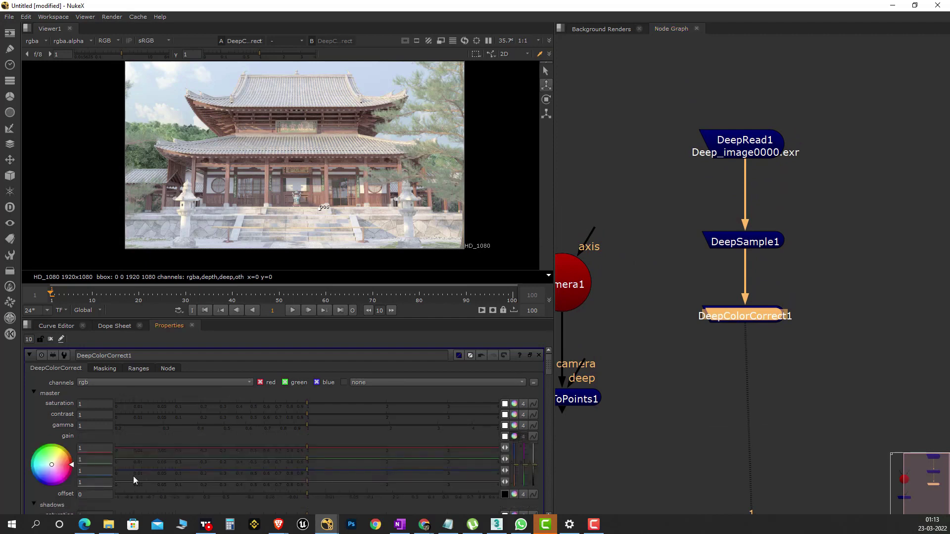
drag(54, 468, 146, 454)
drag(75, 466, 40, 472)
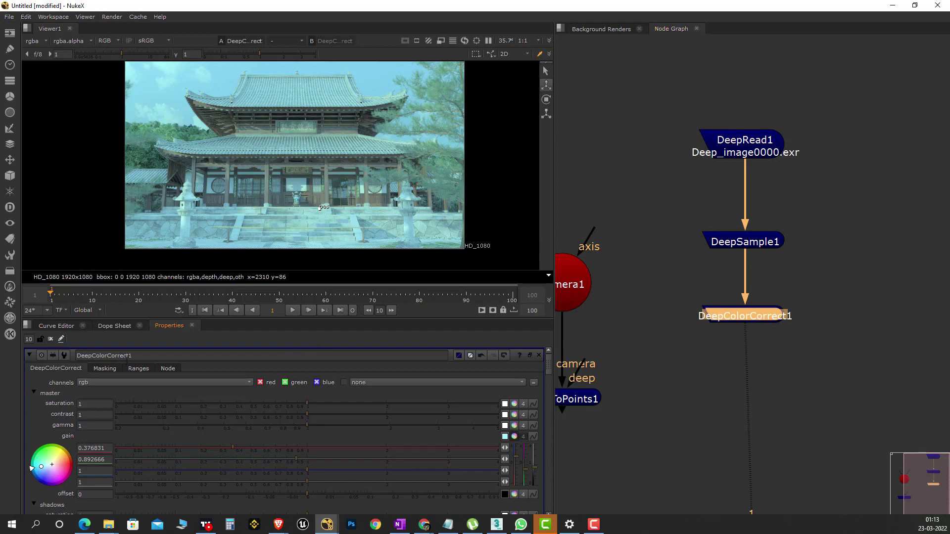
Enable limit_z in DeepColorCorrect1's Masking settings.
click(103, 371)
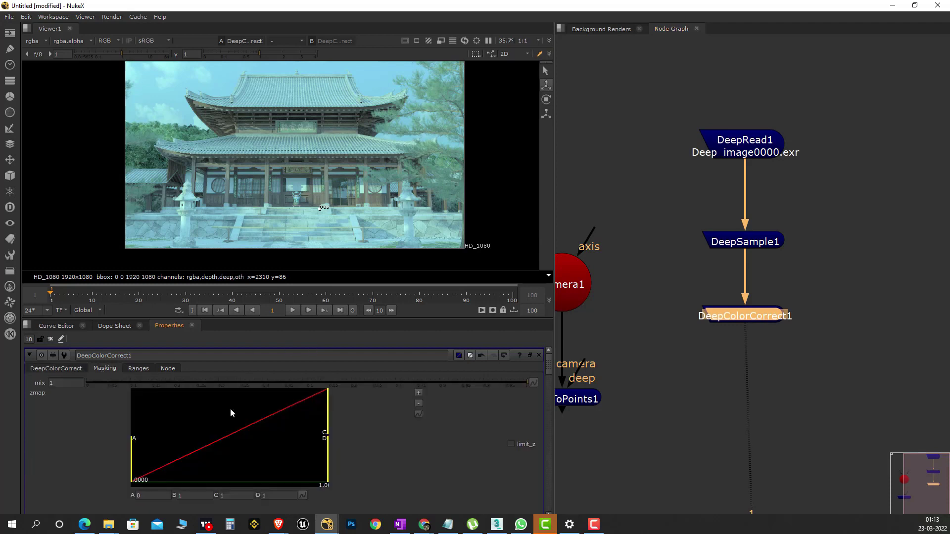
click(510, 445)
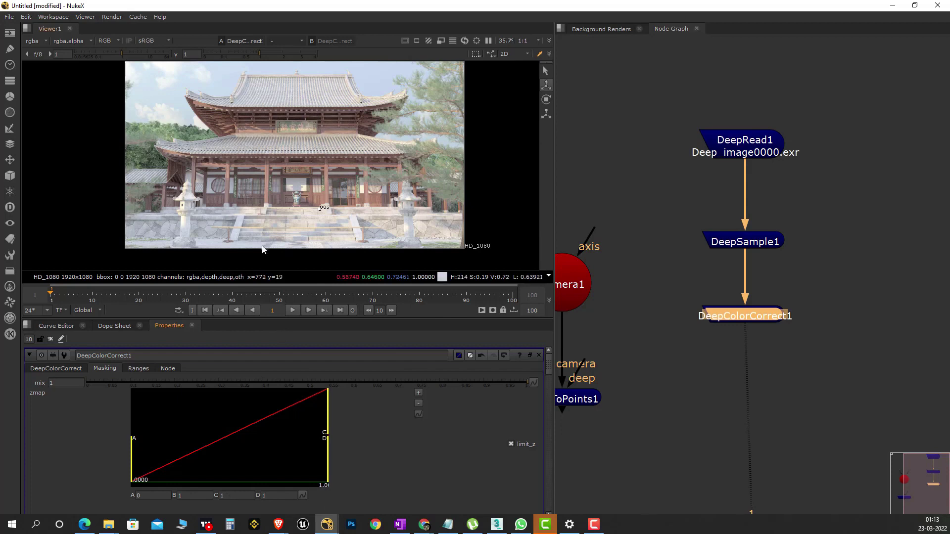
Sample the depth at the base of the left stone lantern, about x 304, y 6, and at the temple entrance with DeepSample1.
scroll(431, 430, down, 5)
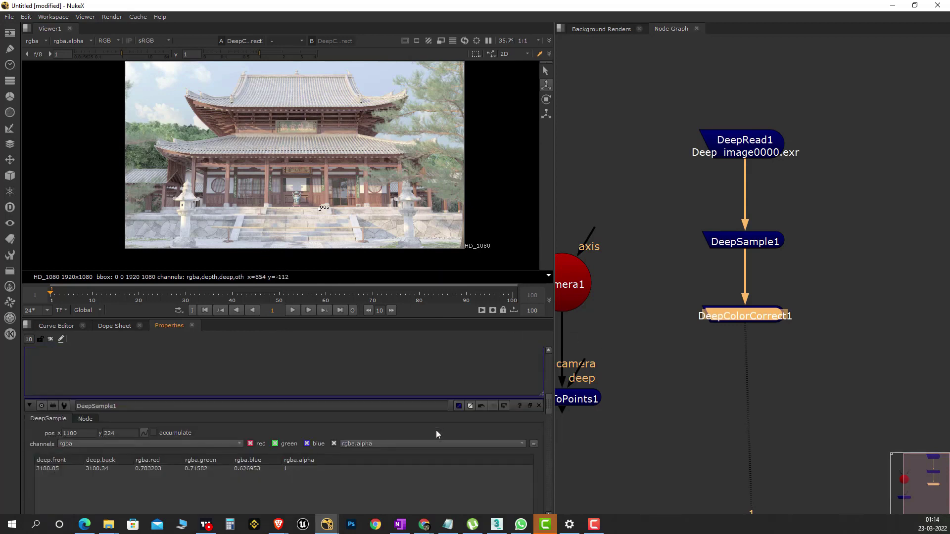
scroll(436, 430, down, 1)
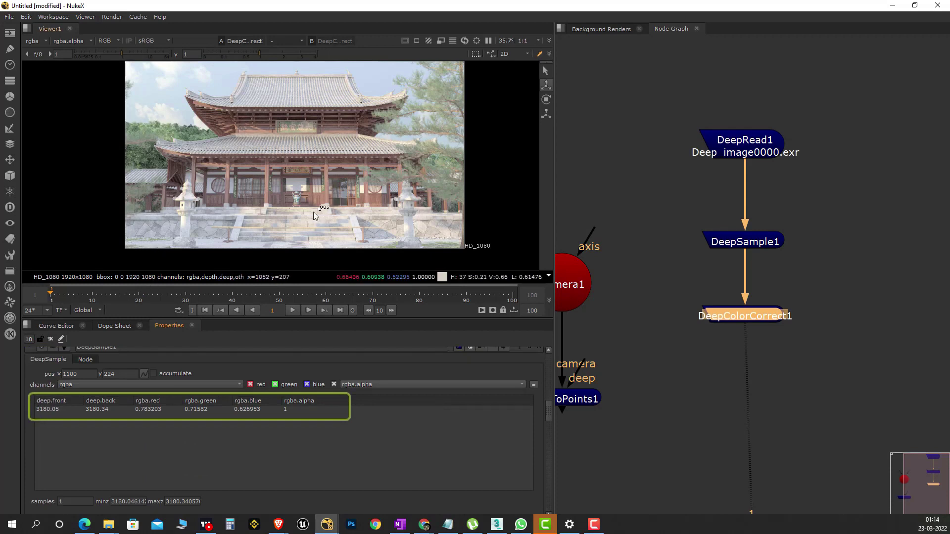
drag(321, 207, 179, 248)
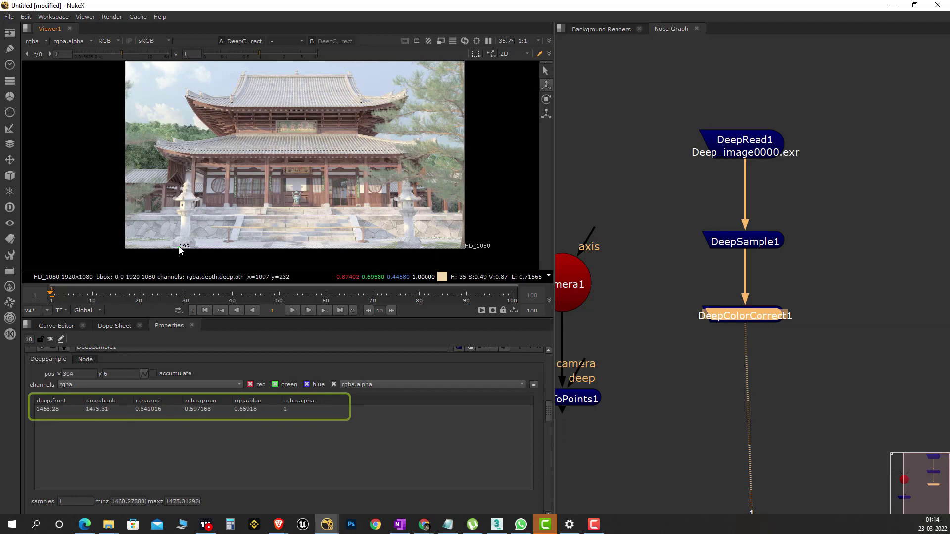
drag(179, 247, 327, 194)
scroll(231, 405, up, 7)
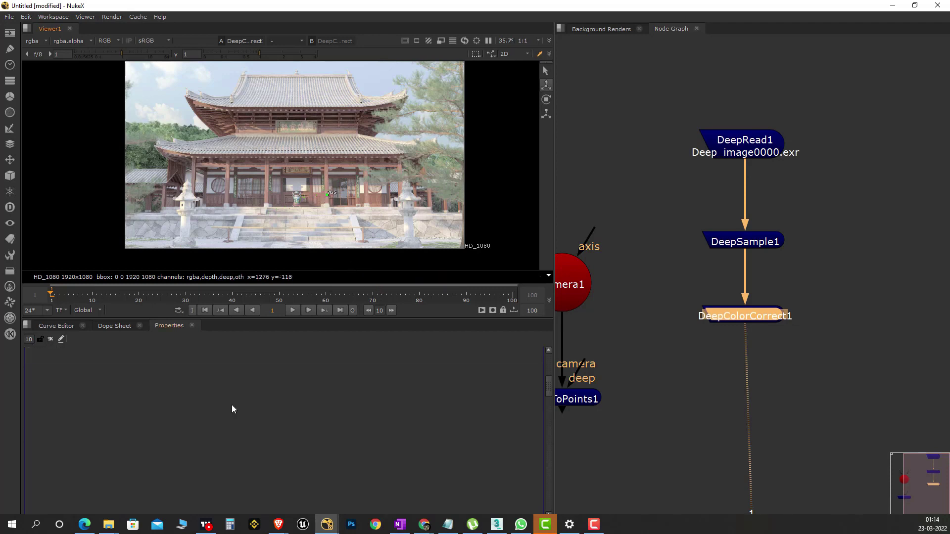
Sample the depth on the temple's lower roof at x 1042, y 586 with DeepSample1 and read its deep.front value.
scroll(267, 411, down, 7)
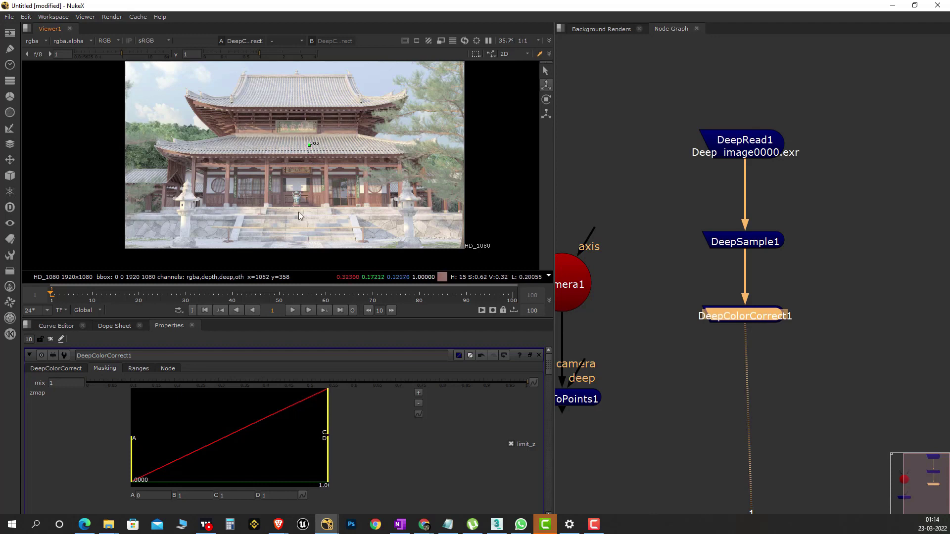
scroll(397, 479, down, 6)
scroll(403, 471, down, 4)
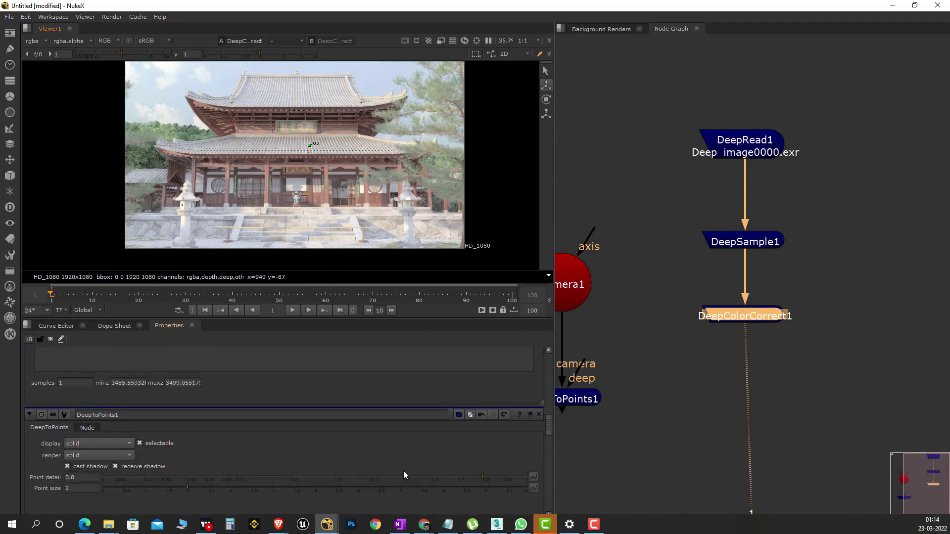
scroll(388, 444, up, 2)
scroll(376, 435, up, 3)
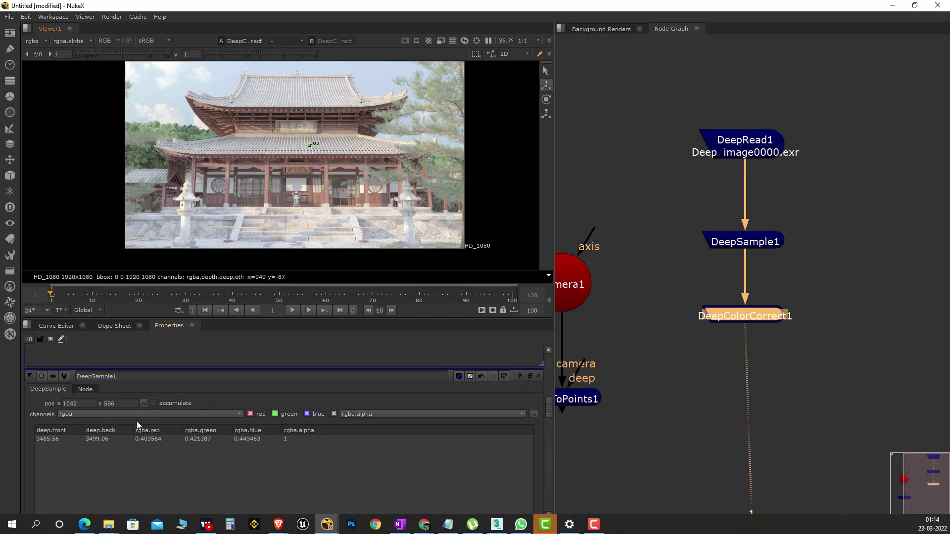
double_click(750, 244)
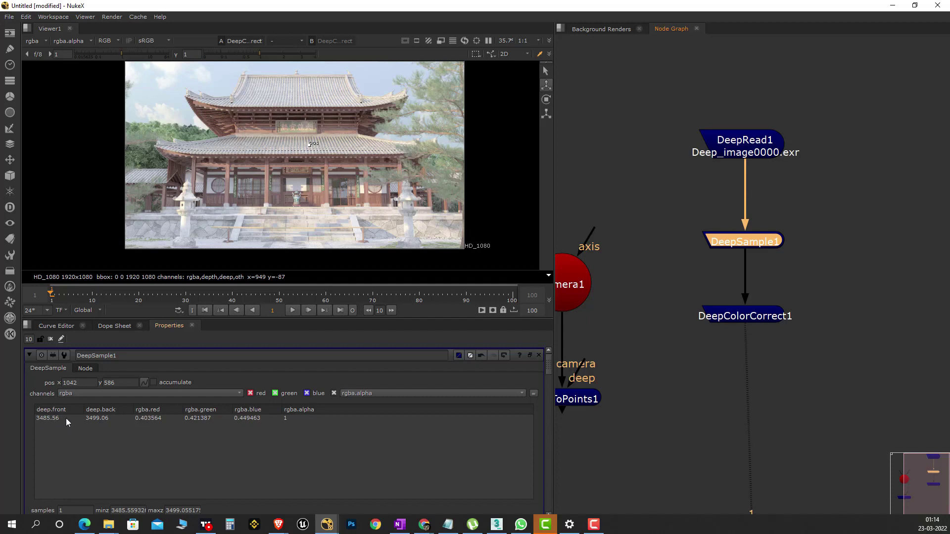
Set both the C and D values of DeepColorCorrect1's zmap to 3485.
double_click(749, 317)
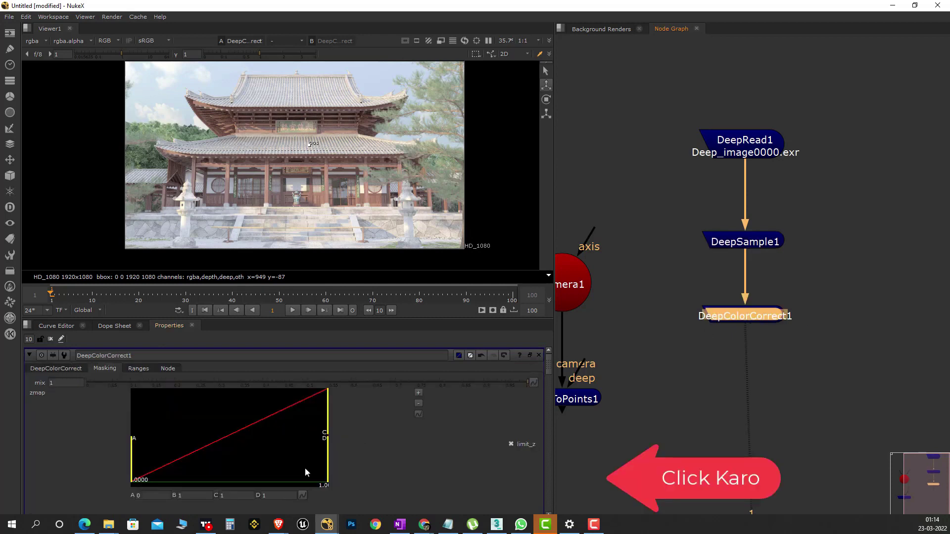
click(221, 496)
text(3485)
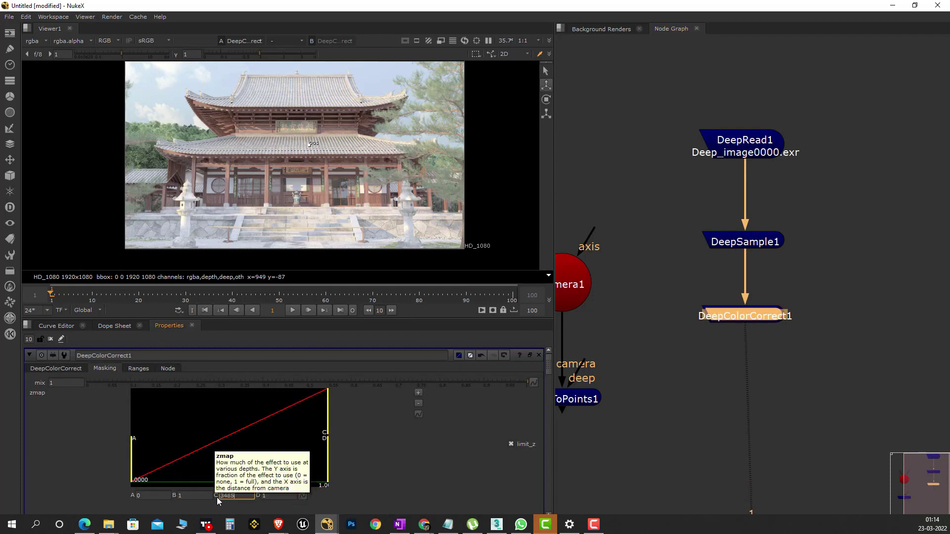
key(Tab)
text(3)
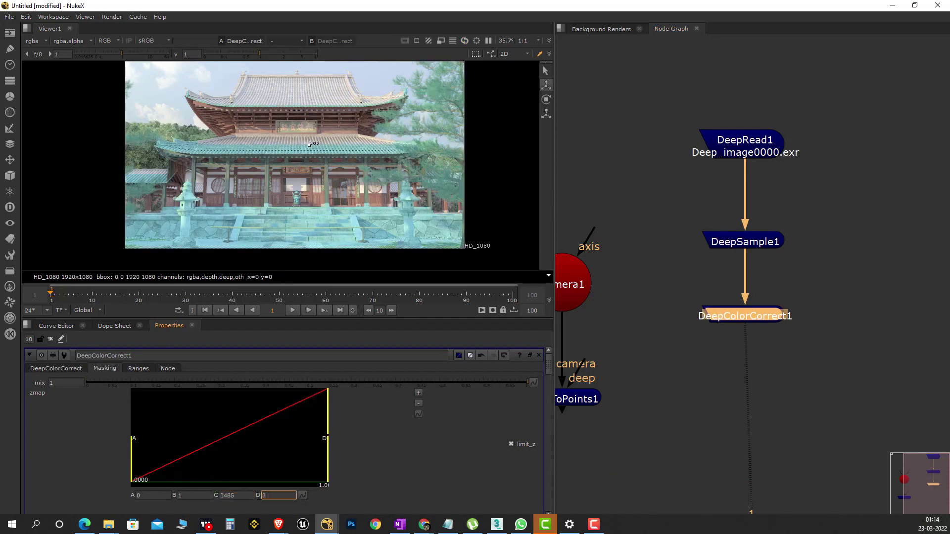
text(485)
key(Return)
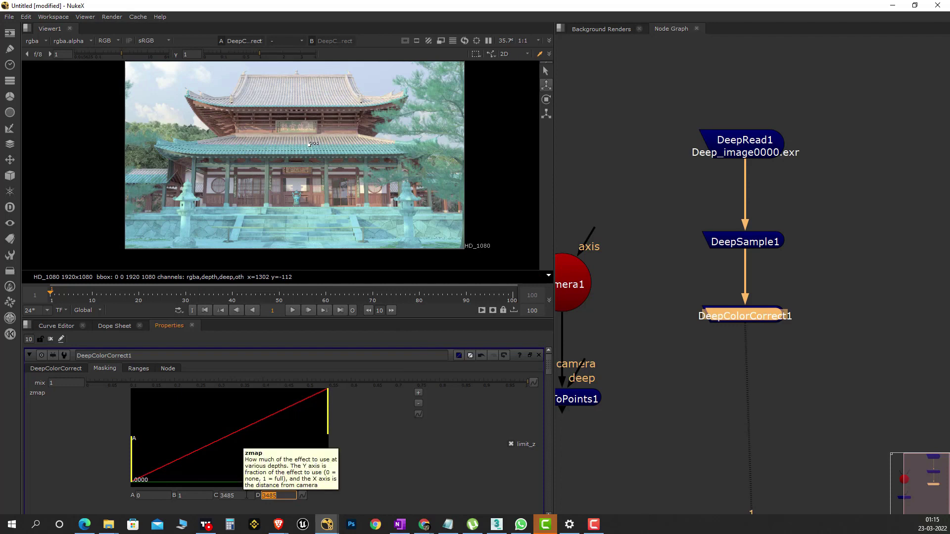
Soften the far falloff of DeepColorCorrect1's zmap by lowering point C to about 3151.63 on the graph.
click(419, 404)
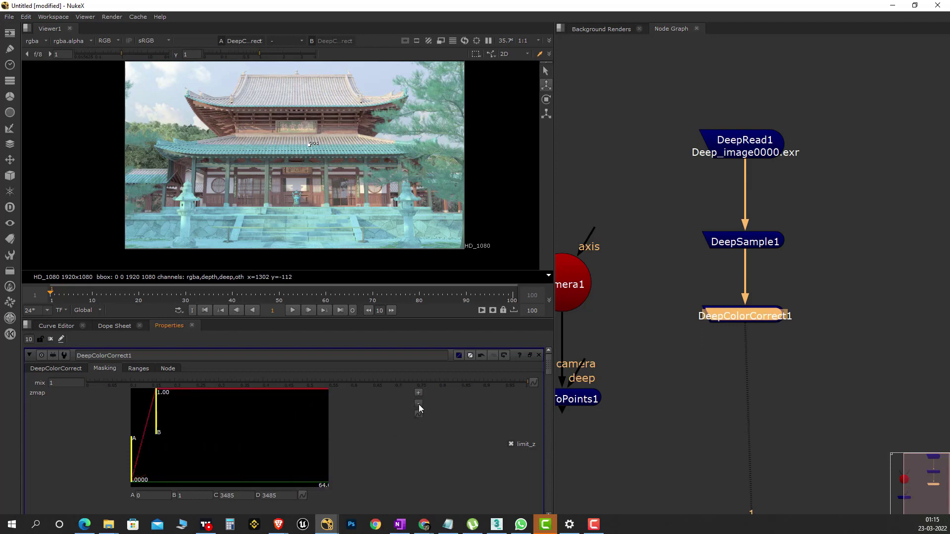
click(418, 405)
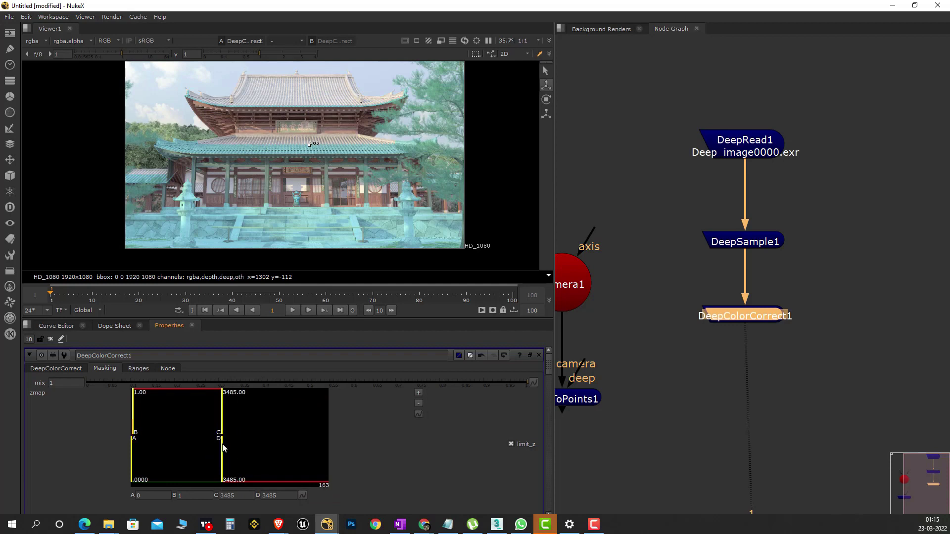
drag(222, 435, 219, 434)
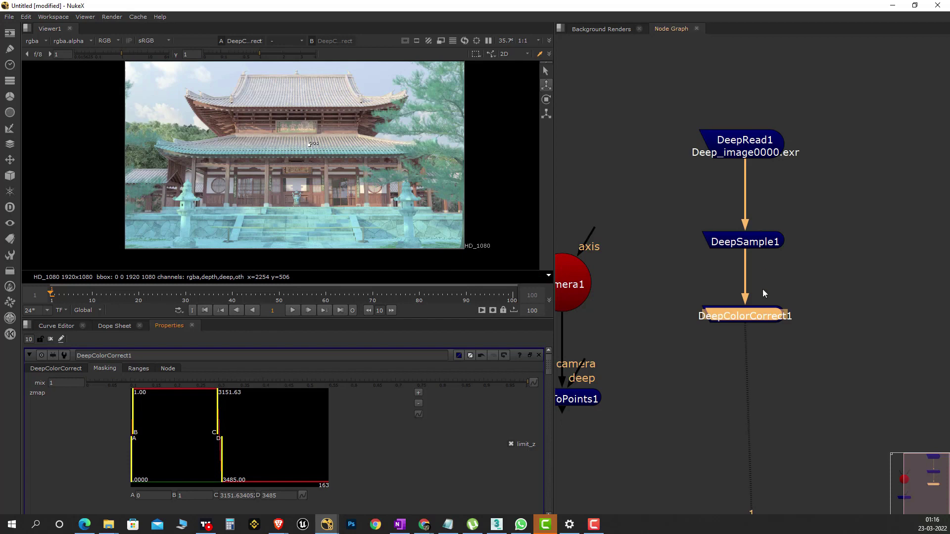
Extract DeepSample1 and DeepColorCorrect1 from the node tree, set them aside, and view DeepRead1 directly.
scroll(760, 320, down, 2)
drag(718, 241, 789, 343)
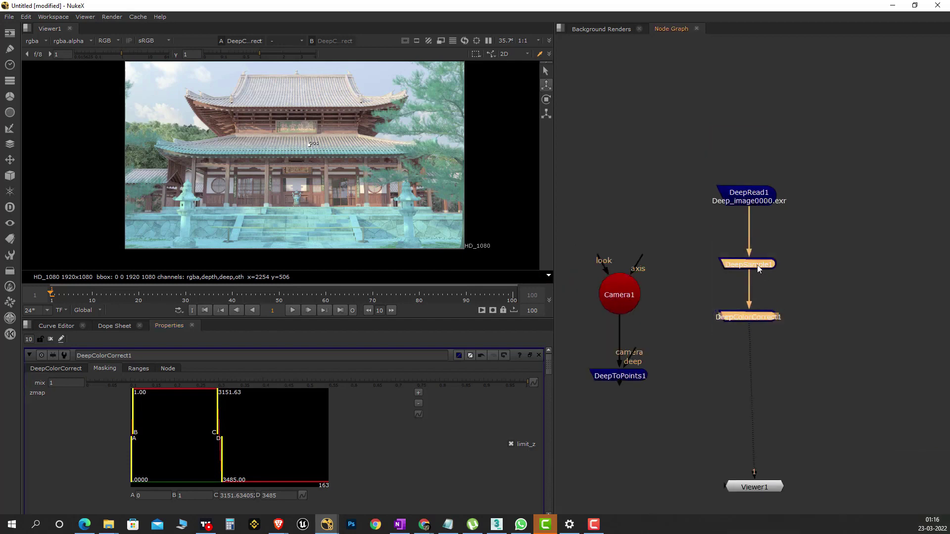
key(ctrl+shift+x)
drag(750, 257, 637, 154)
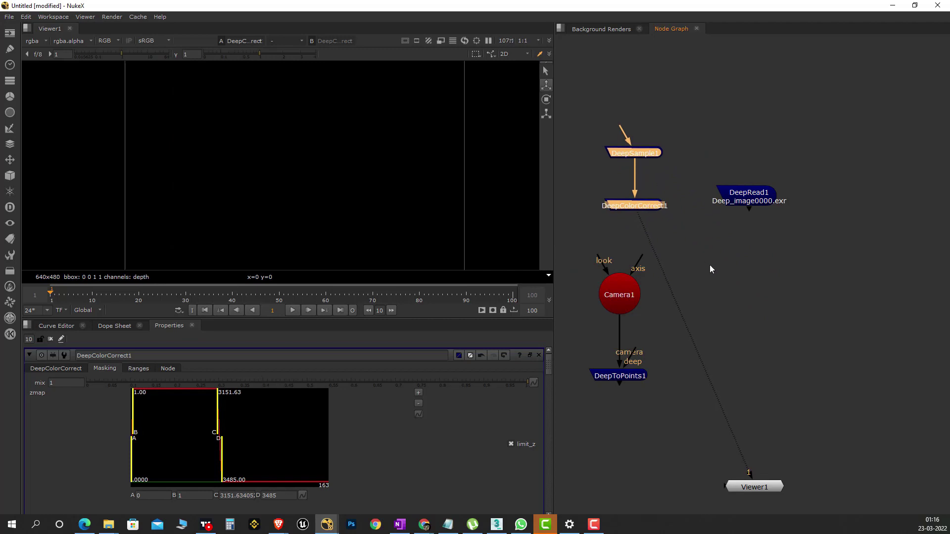
click(741, 193)
key(1)
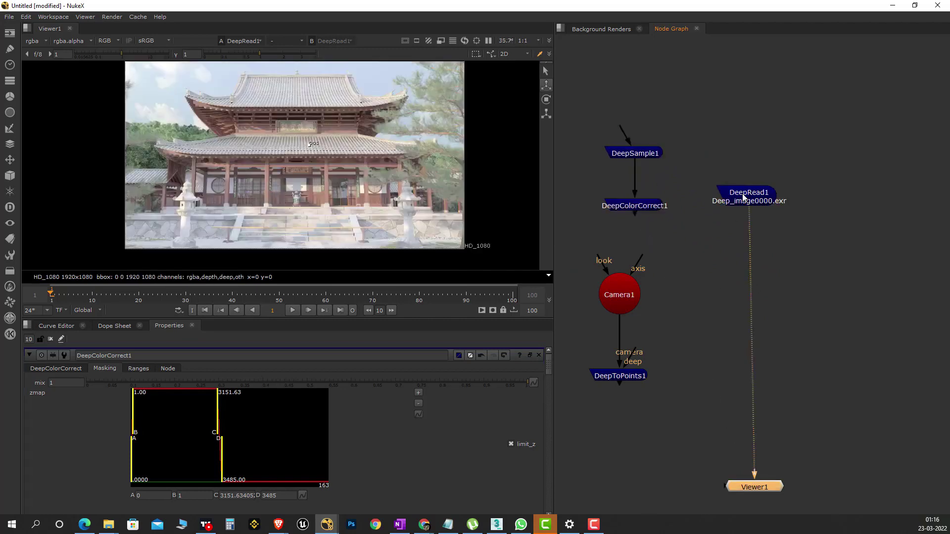
drag(791, 264, 759, 270)
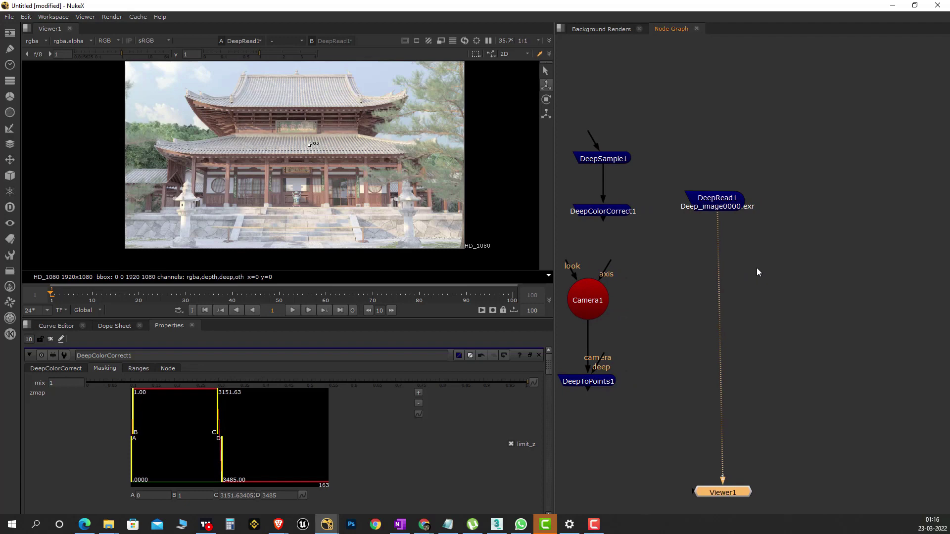
Close all open node properties and reinsert DeepSample1 between DeepRead1 and Viewer1.
click(50, 339)
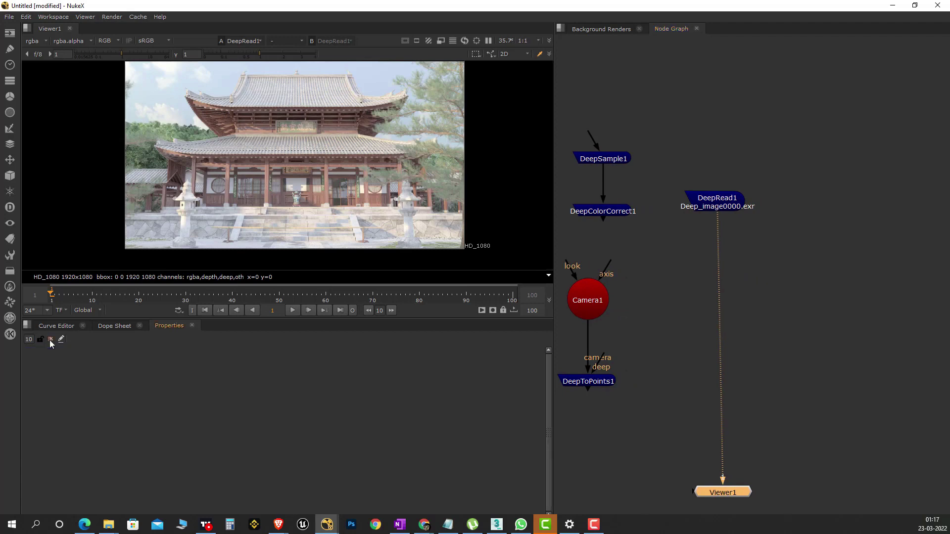
drag(724, 198, 725, 166)
click(829, 206)
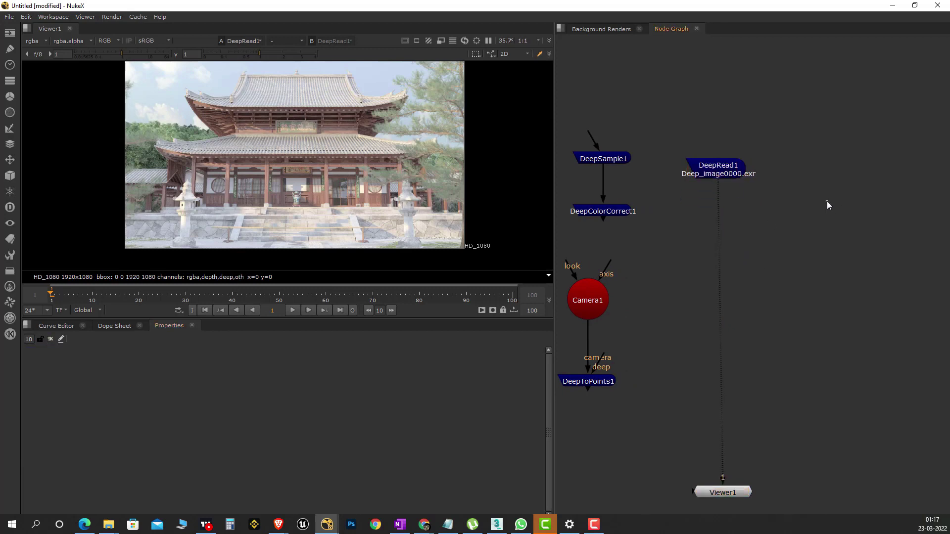
drag(606, 160, 711, 216)
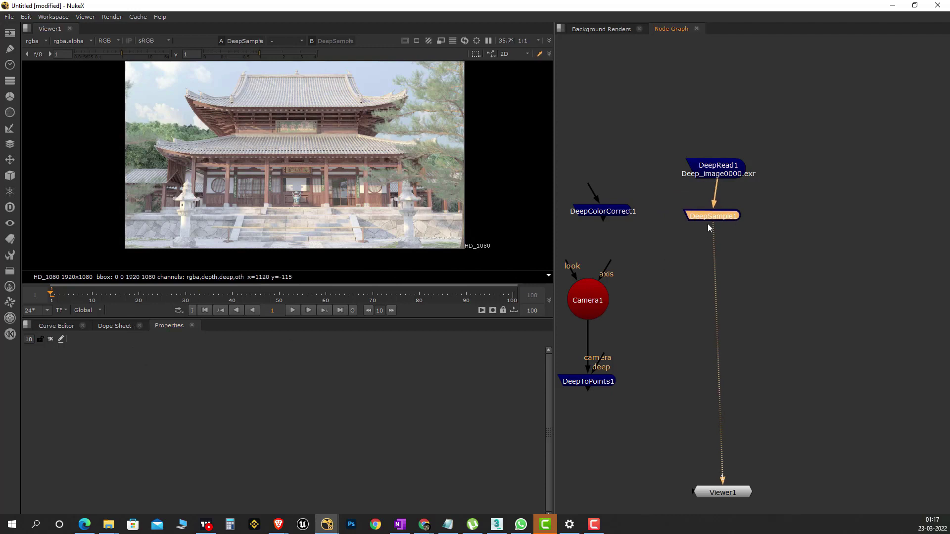
drag(707, 224, 720, 221)
click(865, 188)
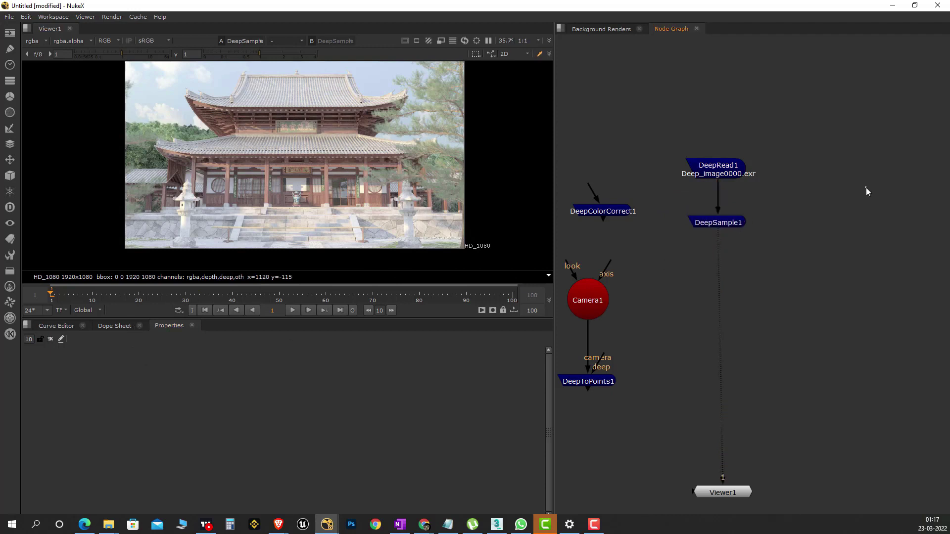
Add an unconnected CheckerBoard node beside DeepRead1.
key(Tab)
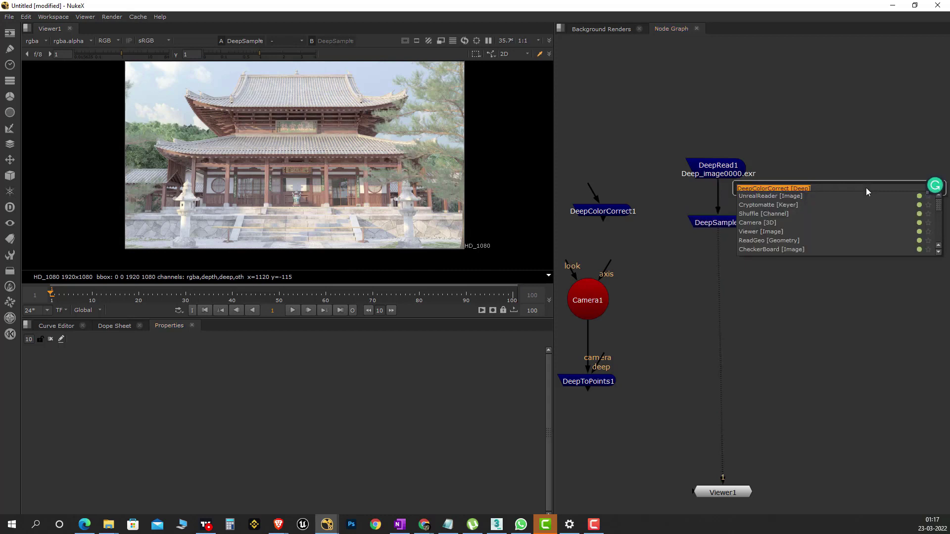
text(checker)
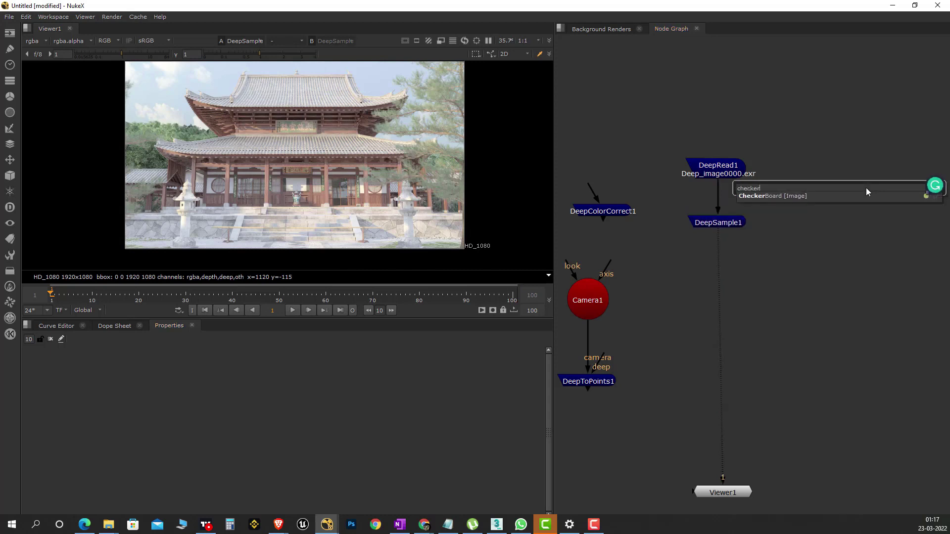
click(796, 196)
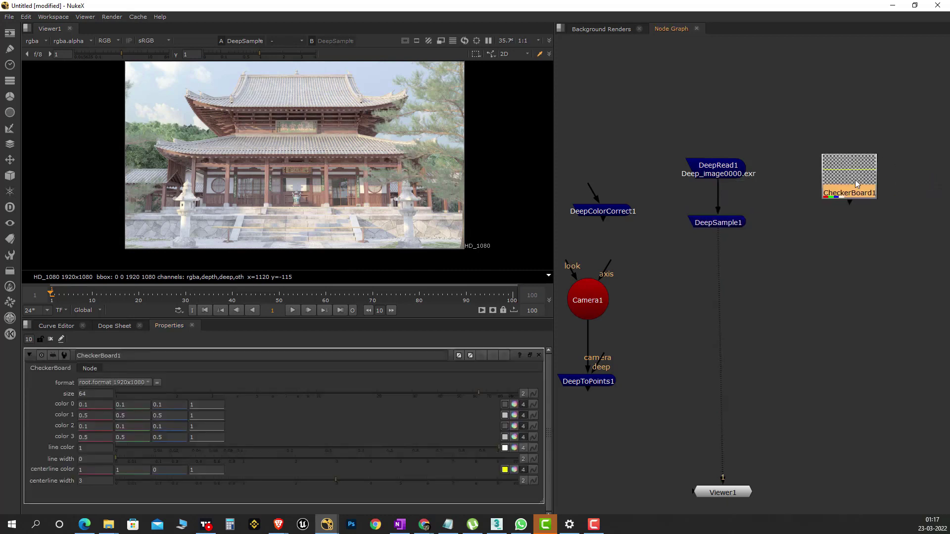
click(818, 239)
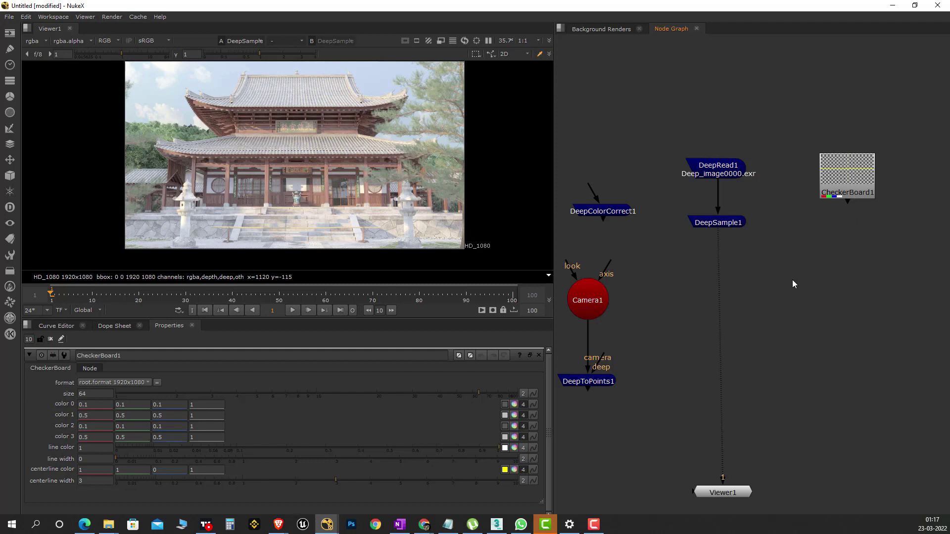
Add an unconnected DeepMerge node below DeepSample1 and CheckerBoard1.
key(Tab)
text(deepmer)
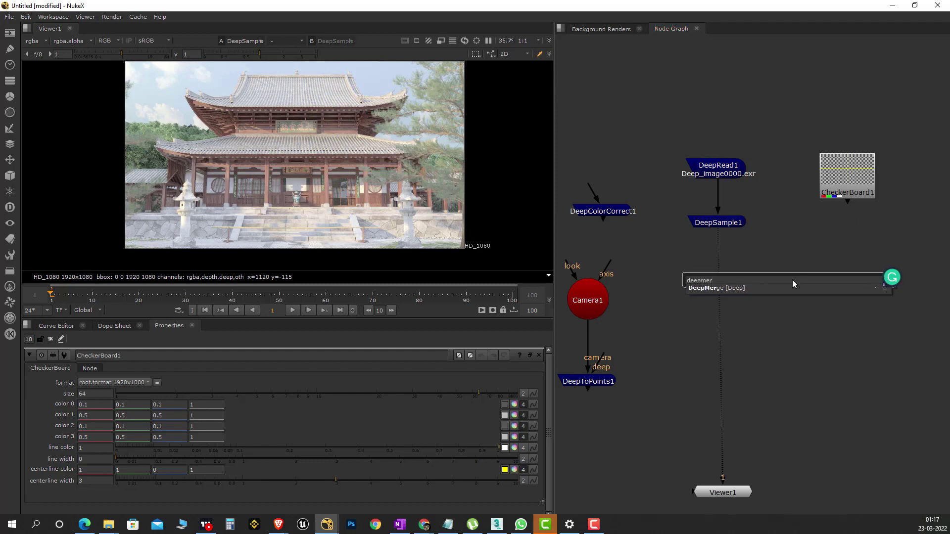
click(729, 290)
click(802, 316)
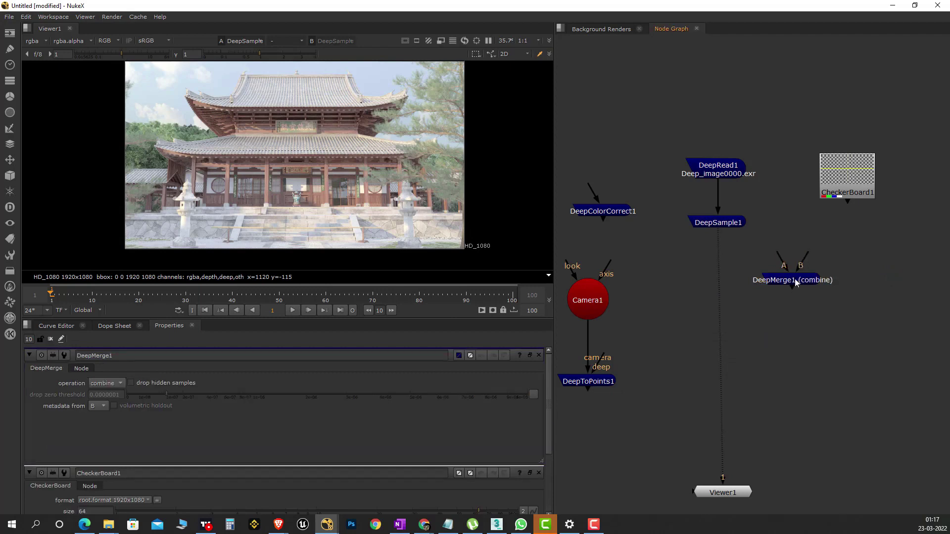
Connect DeepMerge1's B input to DeepSample1 and align the merge directly beneath it.
drag(794, 278, 778, 305)
drag(783, 254, 839, 184)
drag(766, 285, 835, 188)
drag(784, 286, 728, 223)
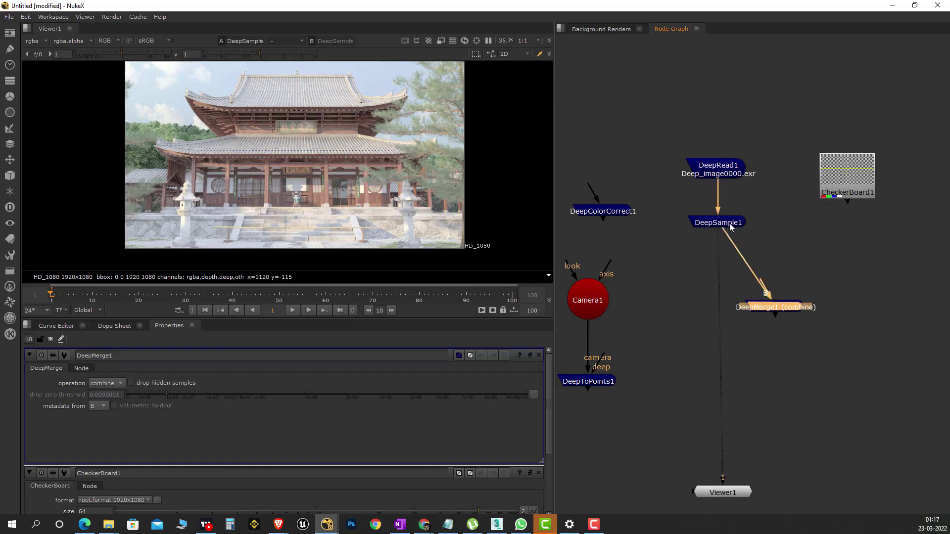
drag(776, 309, 720, 325)
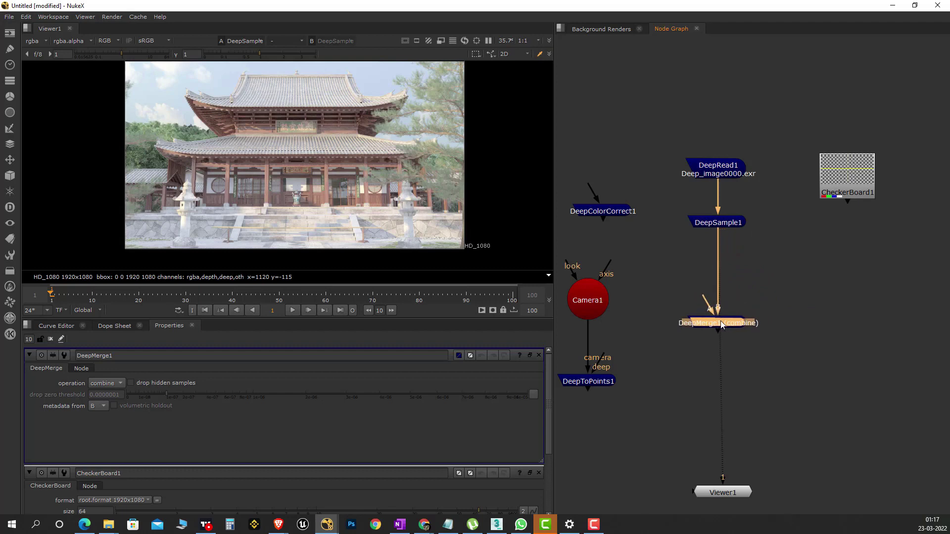
click(769, 276)
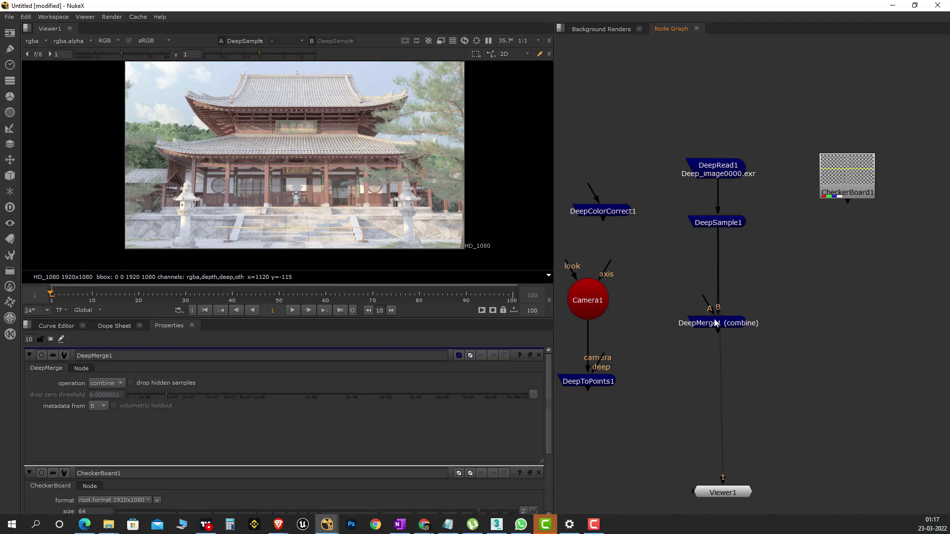
Add a DeepFromImage node beneath CheckerBoard1, fed by the checkerboard image.
click(859, 181)
drag(843, 189, 835, 235)
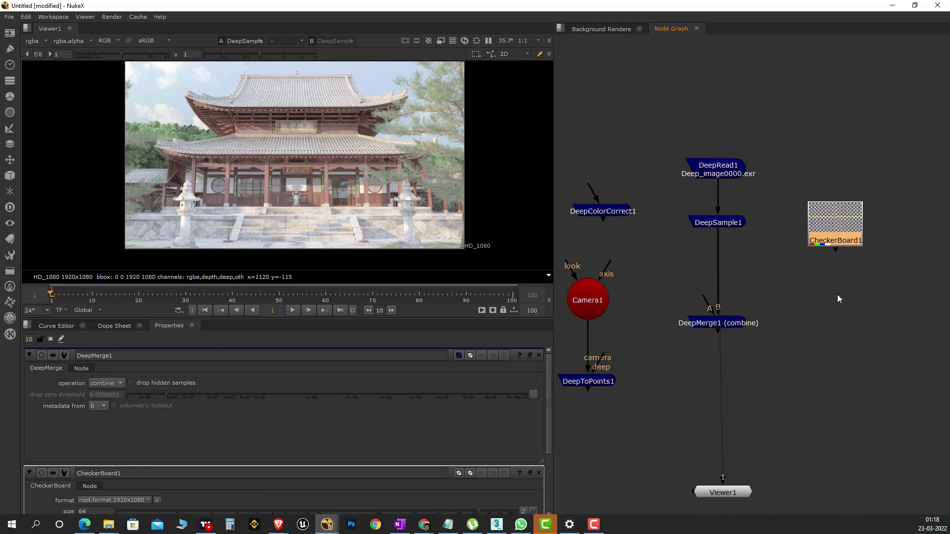
click(838, 296)
key(Tab)
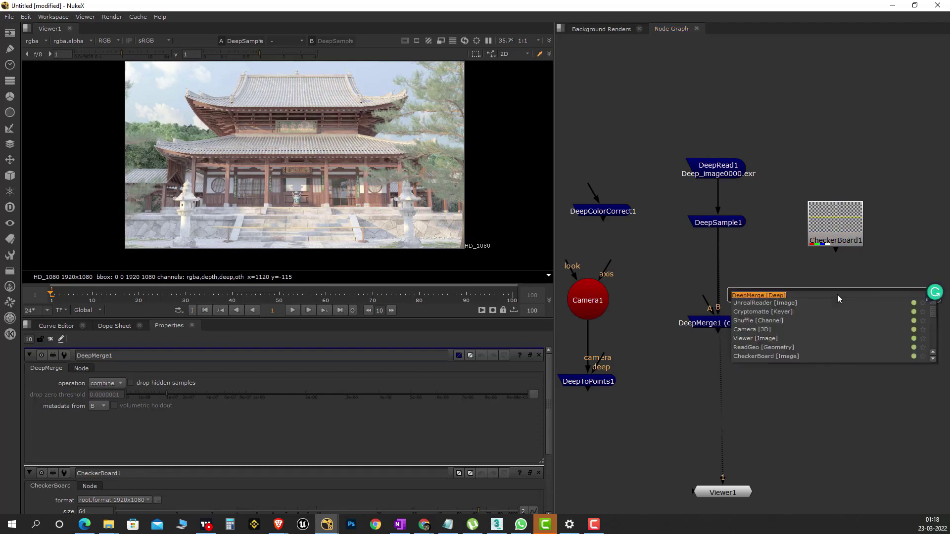
text(deepfromim)
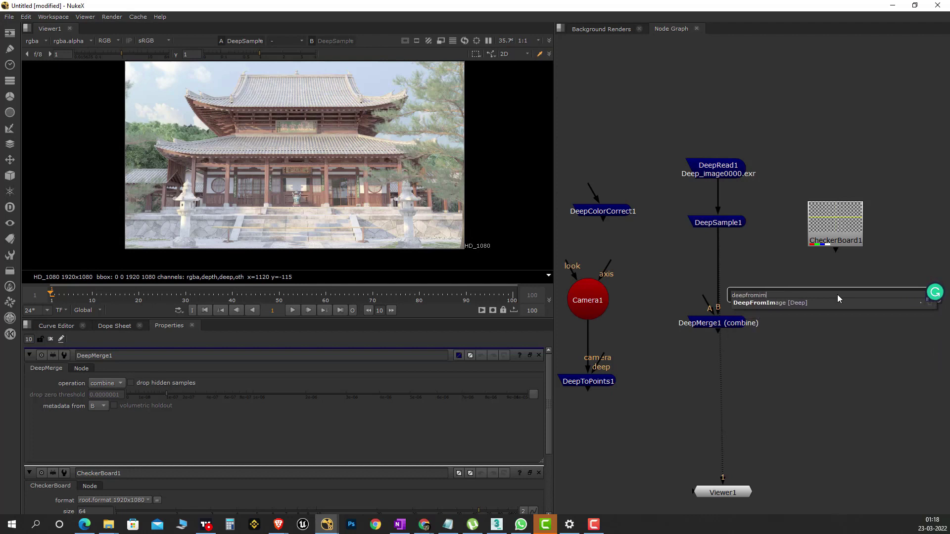
click(767, 303)
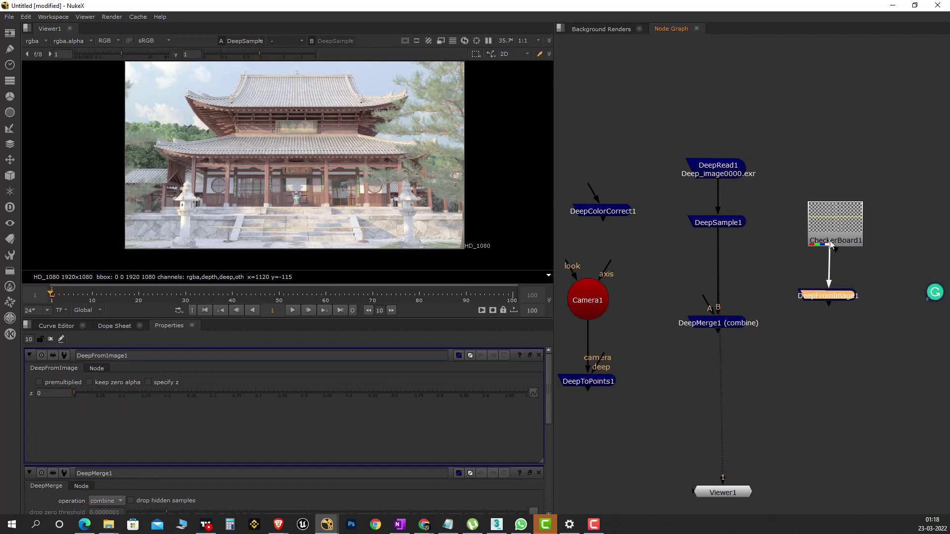
drag(830, 297, 836, 293)
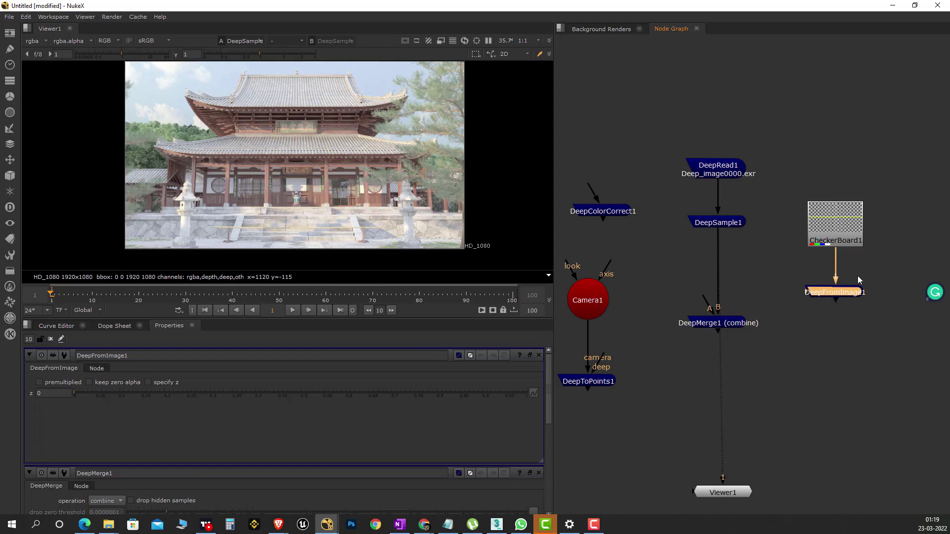
Connect DeepMerge1's A input to DeepFromImage1 and view the merged result.
drag(708, 307, 829, 293)
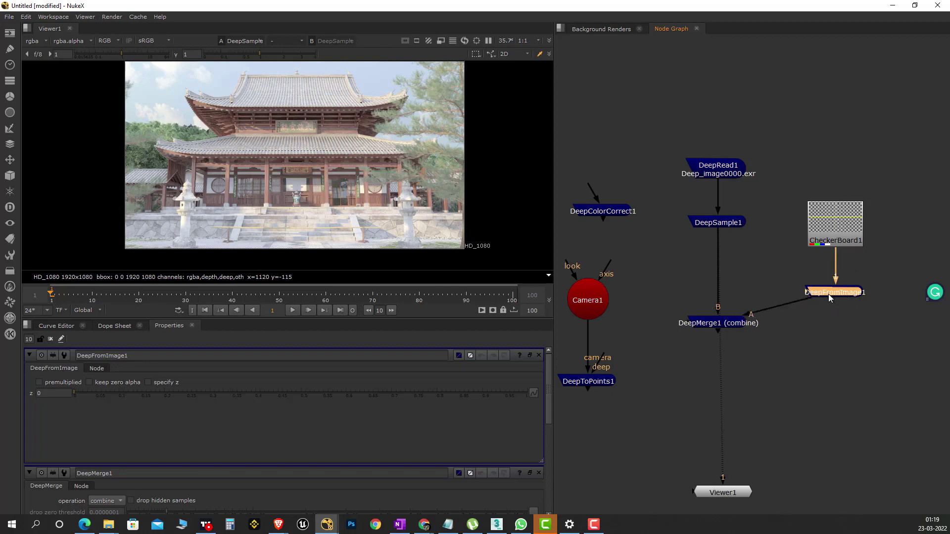
click(726, 323)
key(1)
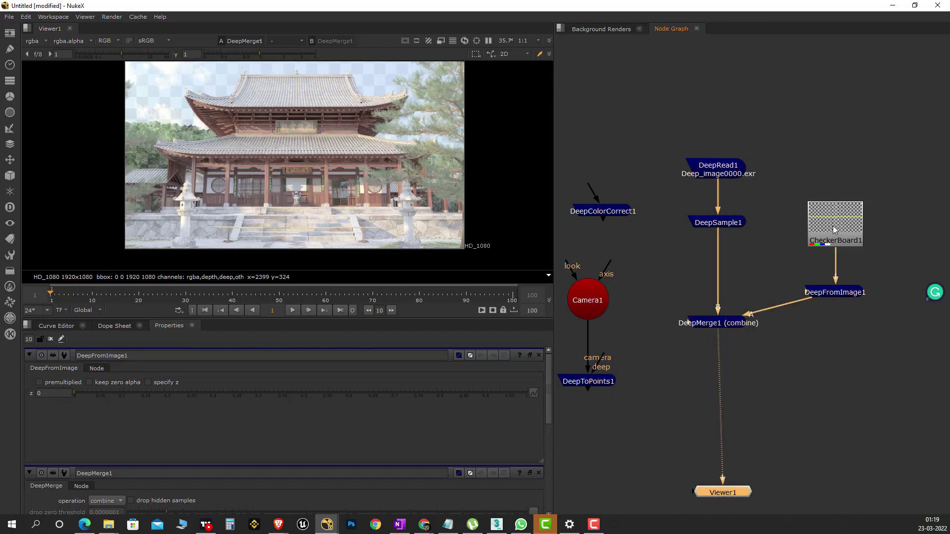
Enable specify z on DeepFromImage1 and set its z depth to 1500.
click(851, 296)
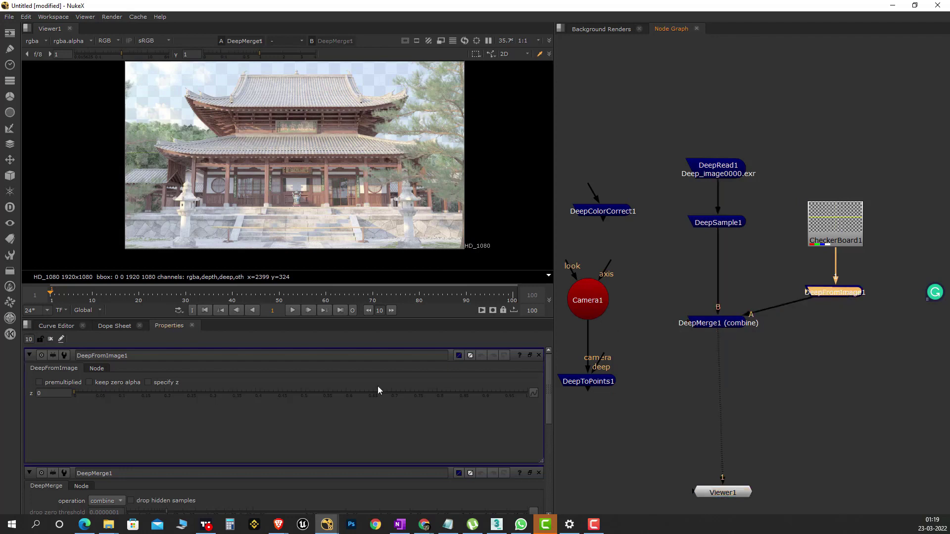
click(148, 383)
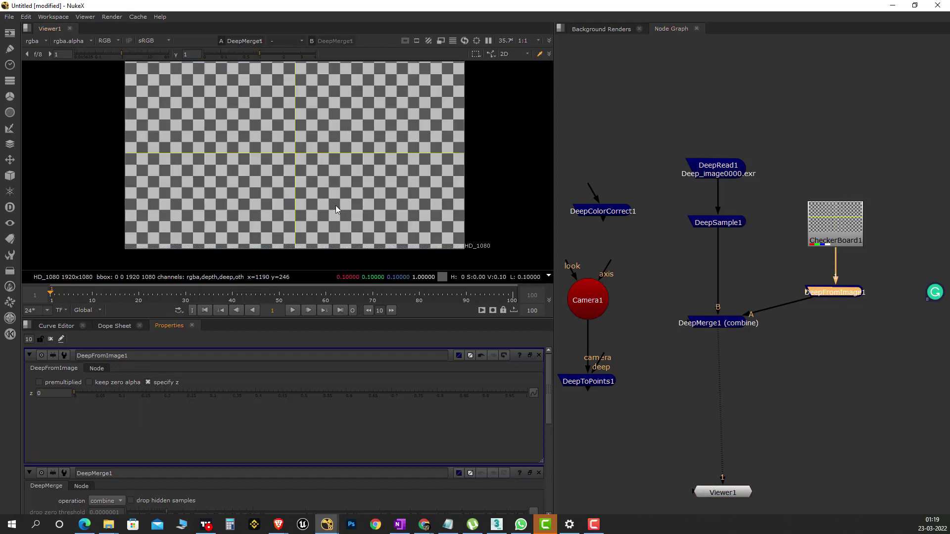
scroll(335, 206, down, 1)
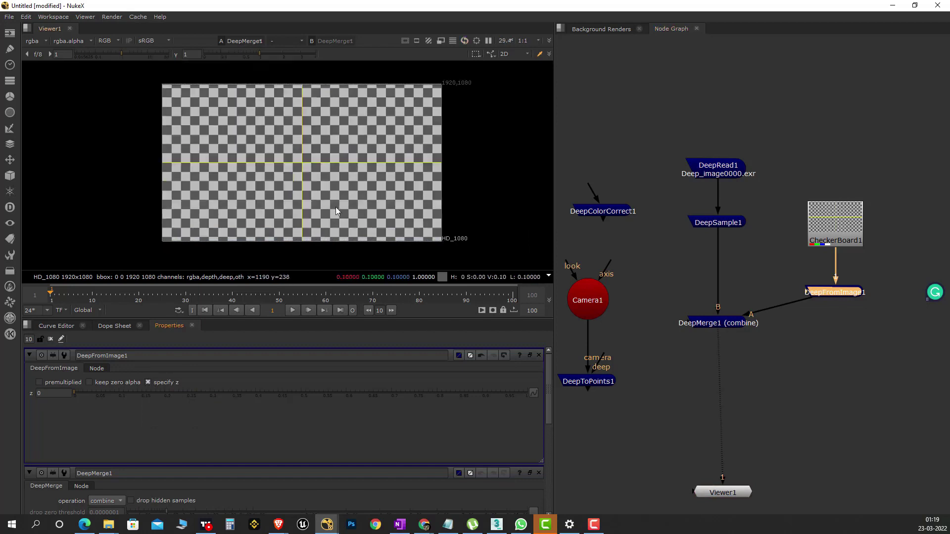
double_click(58, 391)
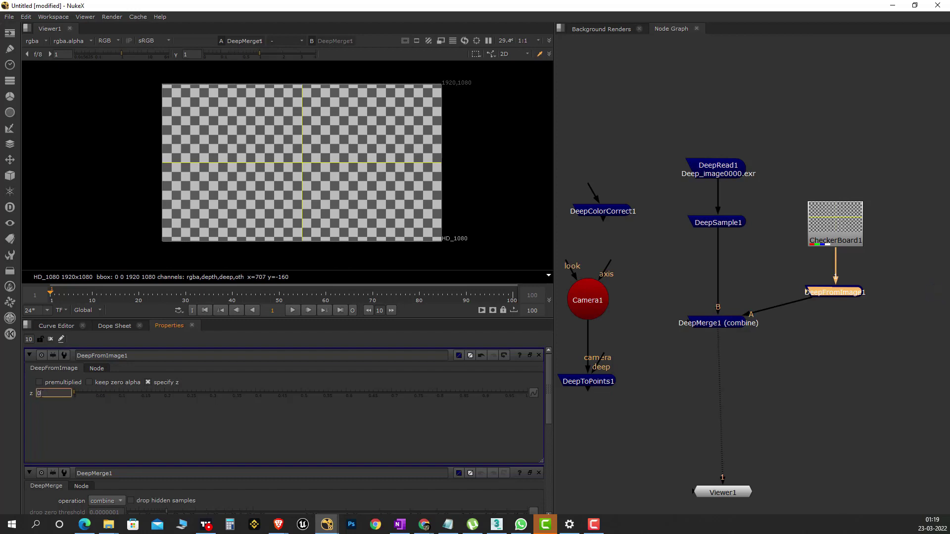
text(1500)
key(Return)
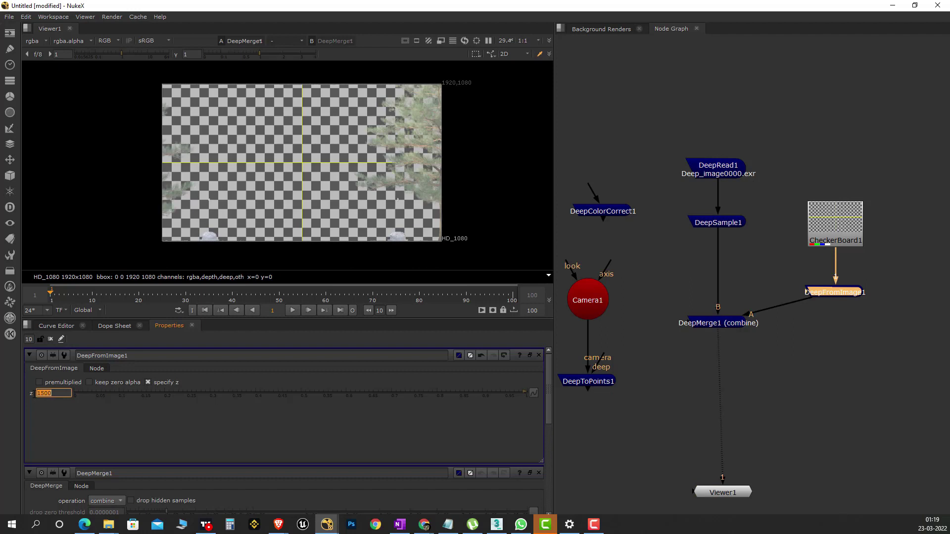
Try a z depth of 2000 on DeepFromImage1 and settle on 3400.
text(2000)
key(Return)
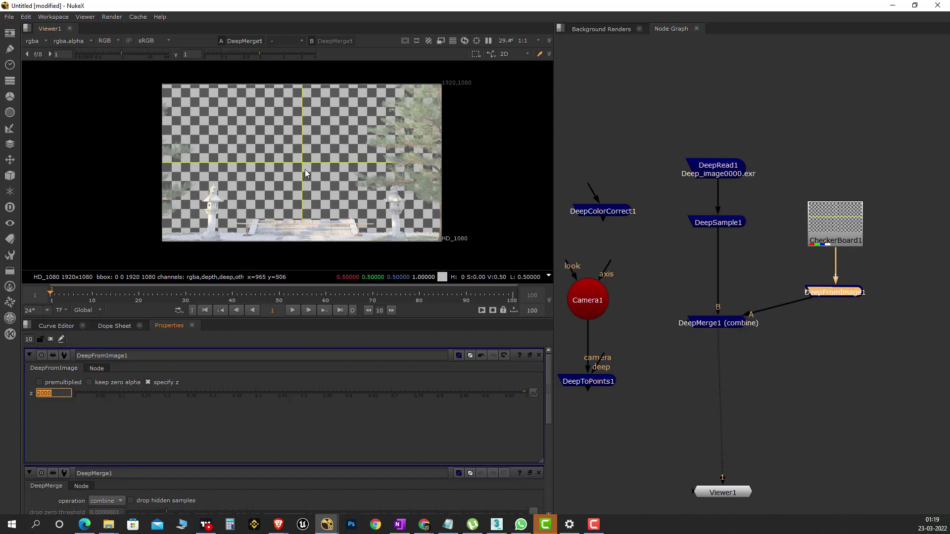
text(3400)
key(Return)
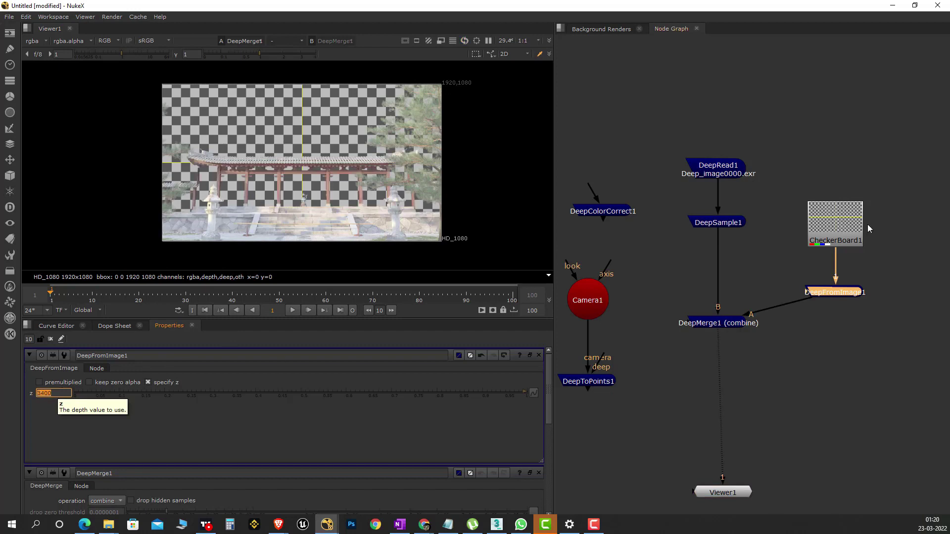
click(844, 230)
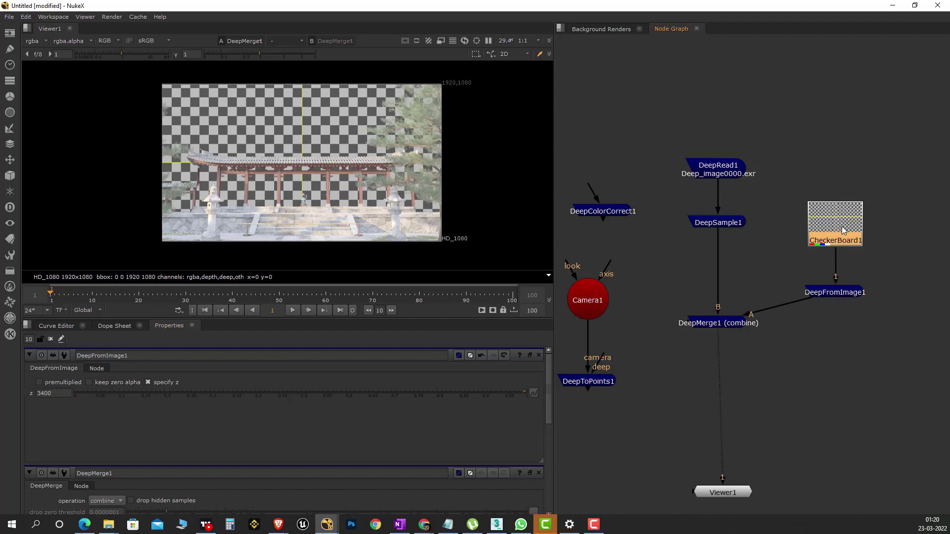
key(Tab)
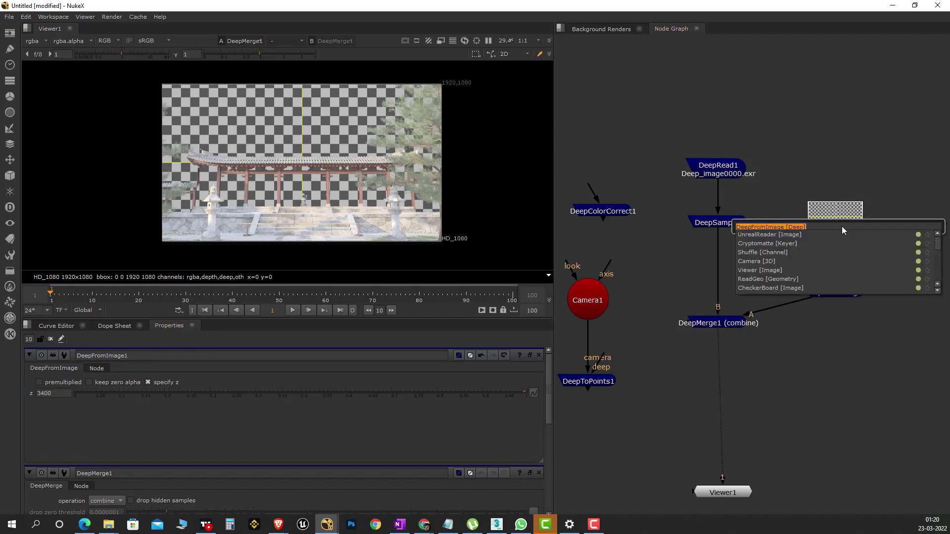
text(transform [Transform)
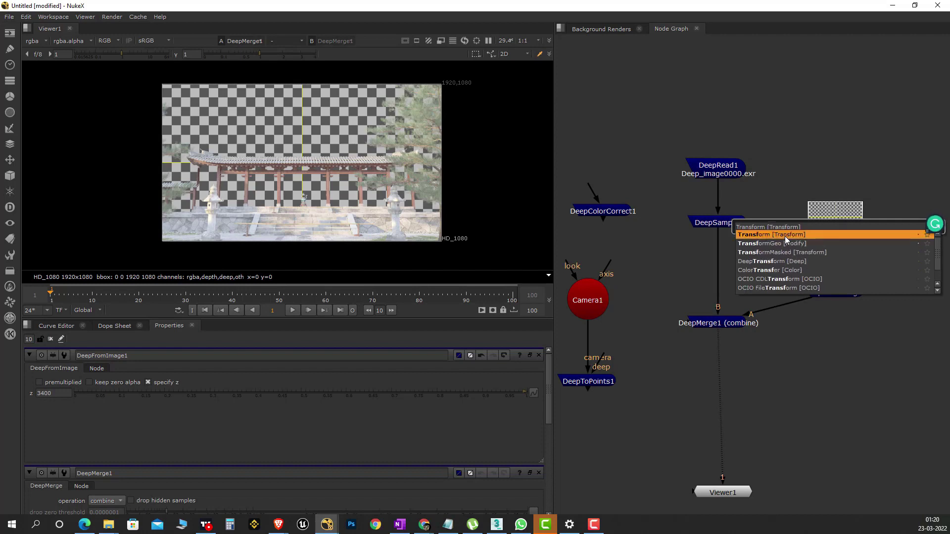
click(784, 235)
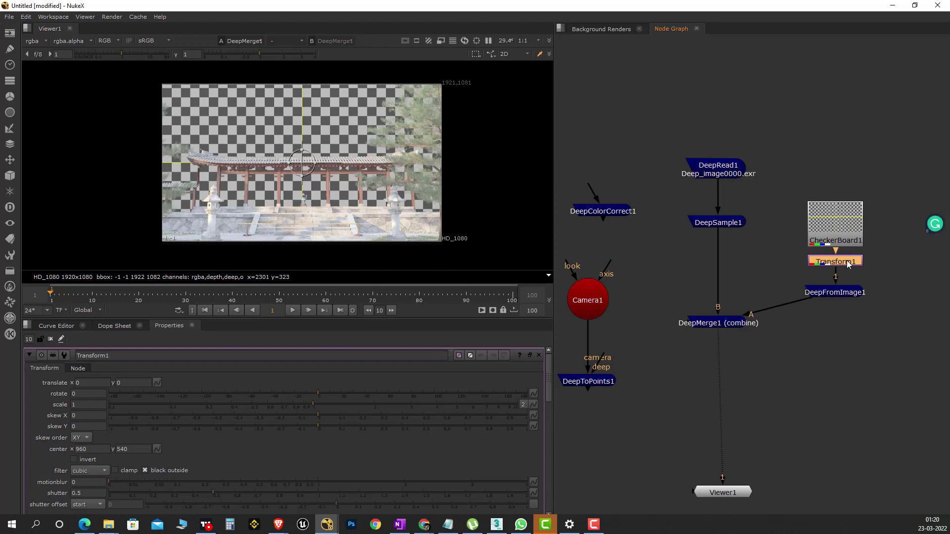
key(Delete)
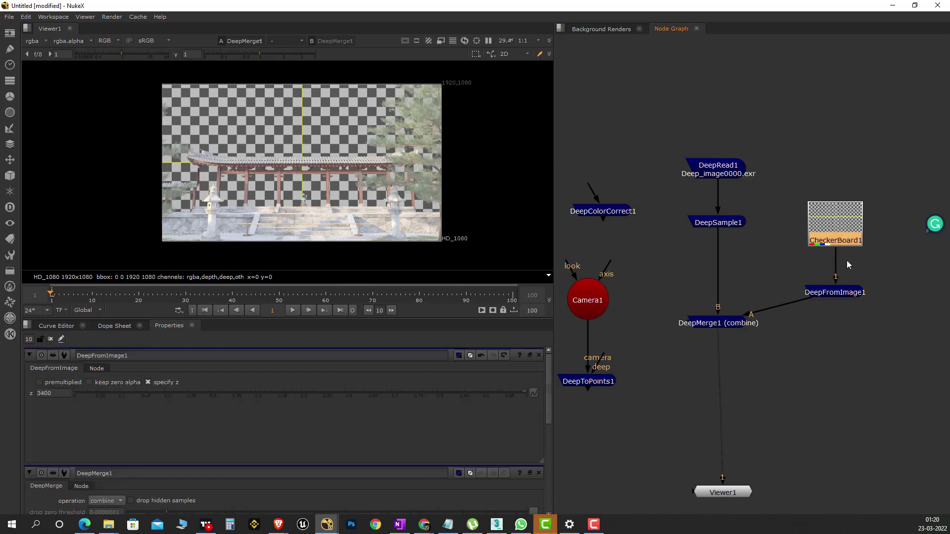
Insert a Transform after CheckerBoard1, scaling the checkerboard to about 0.274 and translating it to about x 202, y -178.
click(830, 238)
key(t)
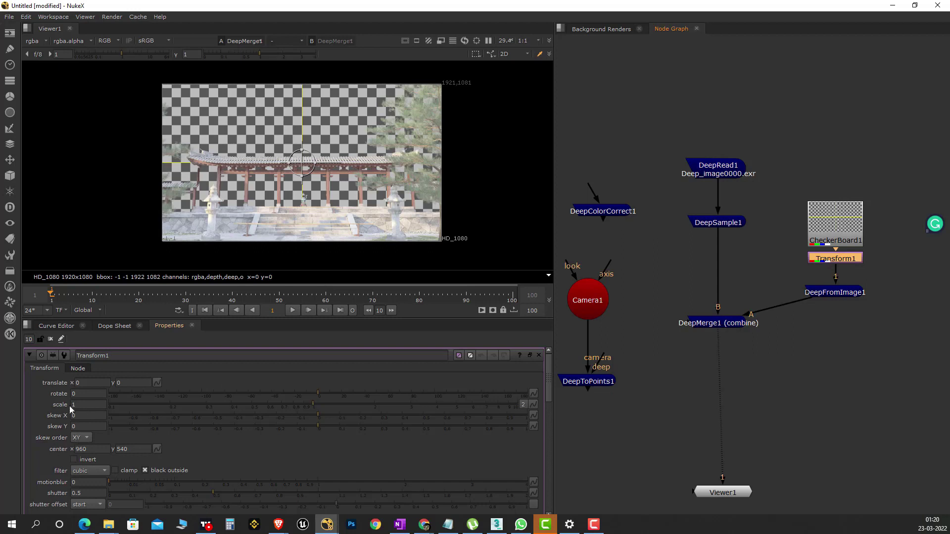
drag(312, 405, 198, 402)
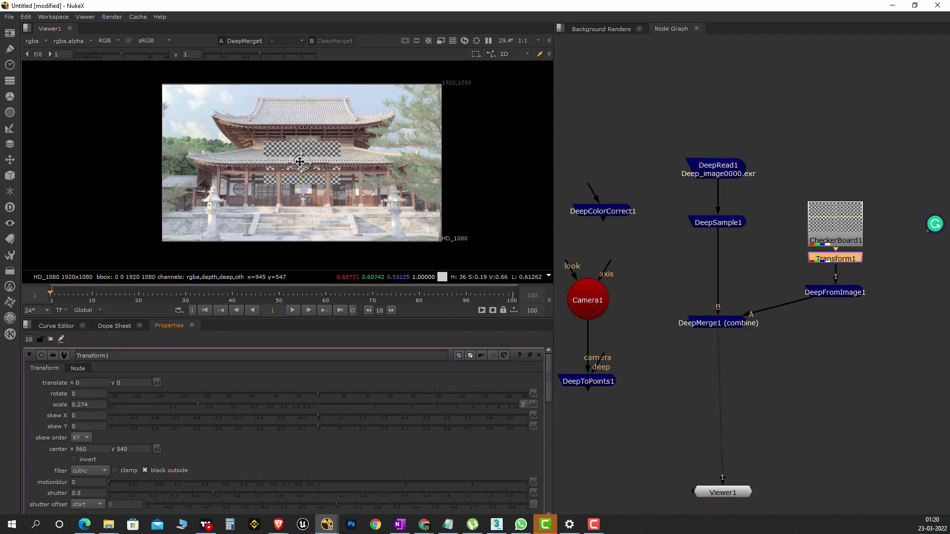
drag(300, 162, 331, 187)
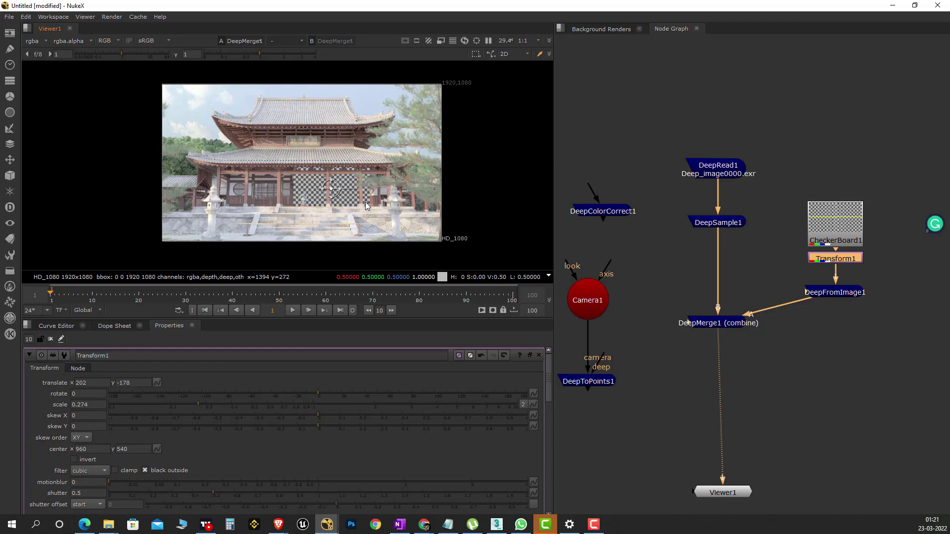
Move Viewer1 closer beneath DeepMerge1 and set DeepFromImage1's z depth to 3000.
click(722, 494)
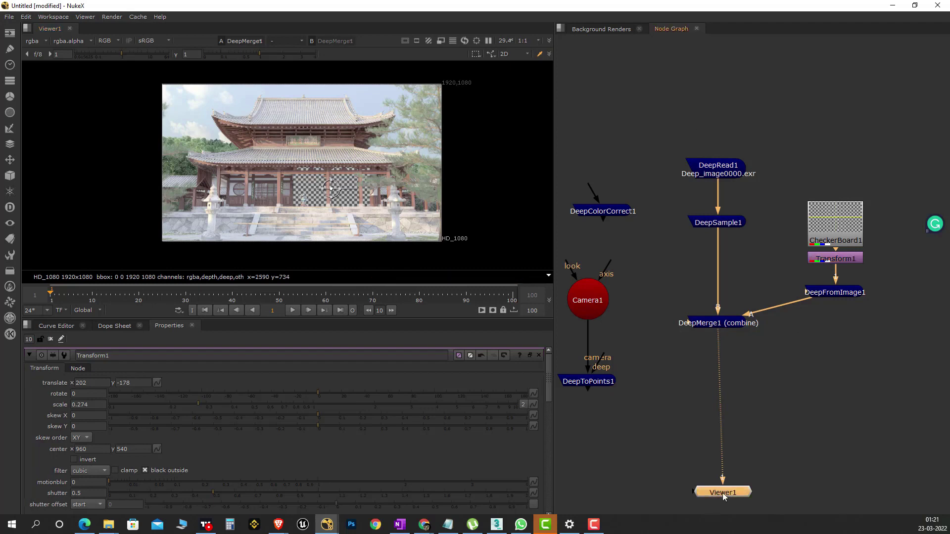
drag(722, 493, 711, 431)
click(843, 294)
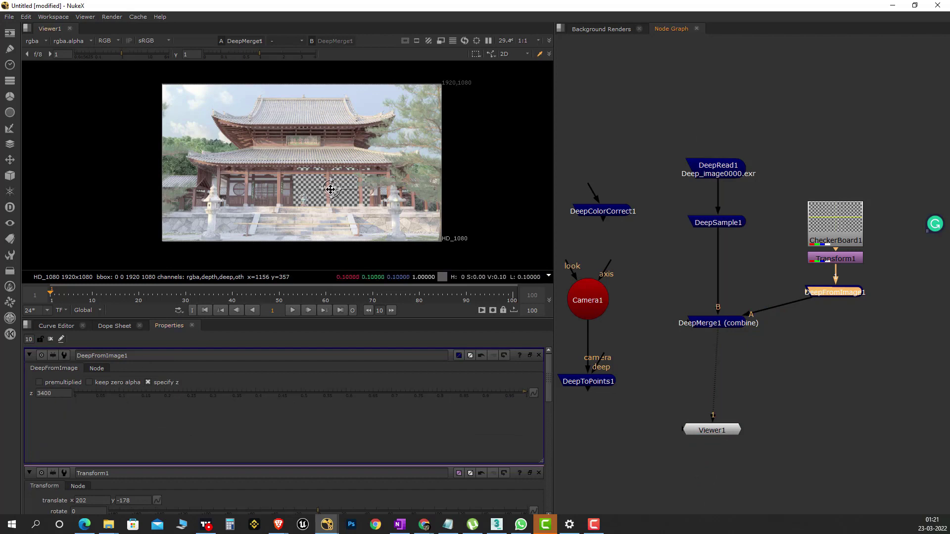
double_click(44, 393)
text(300)
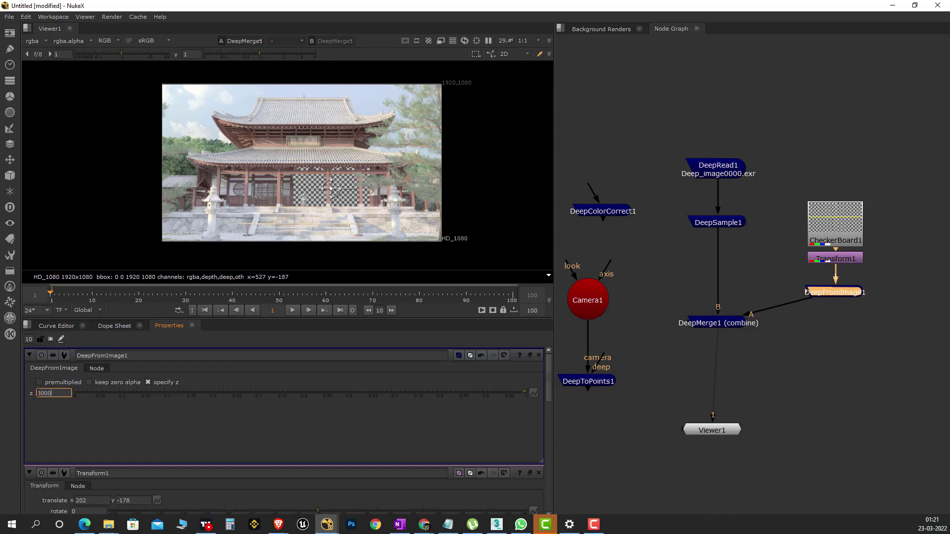
key(Return)
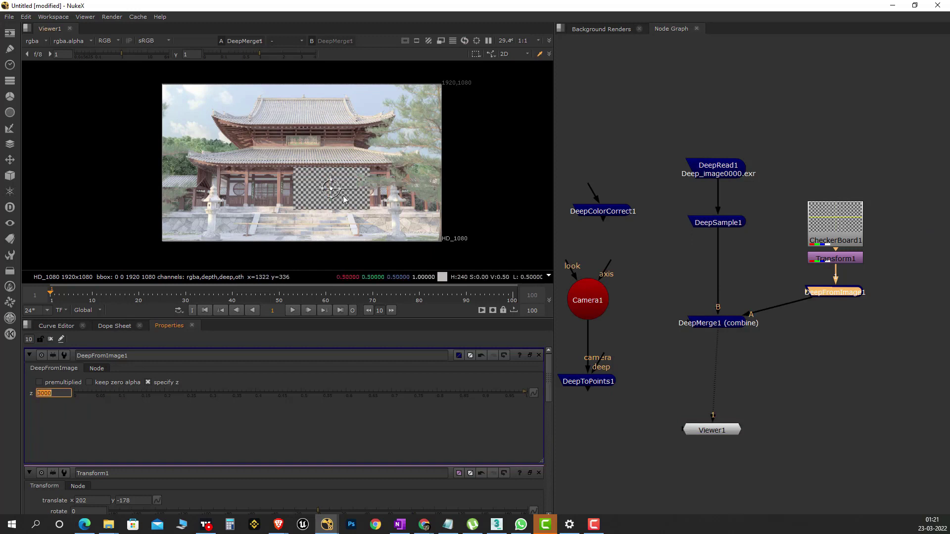
Move the checkerboard down over the temple stairs to about x 226, y -330 and try z depths of 2500 and 2000.
drag(331, 188, 337, 212)
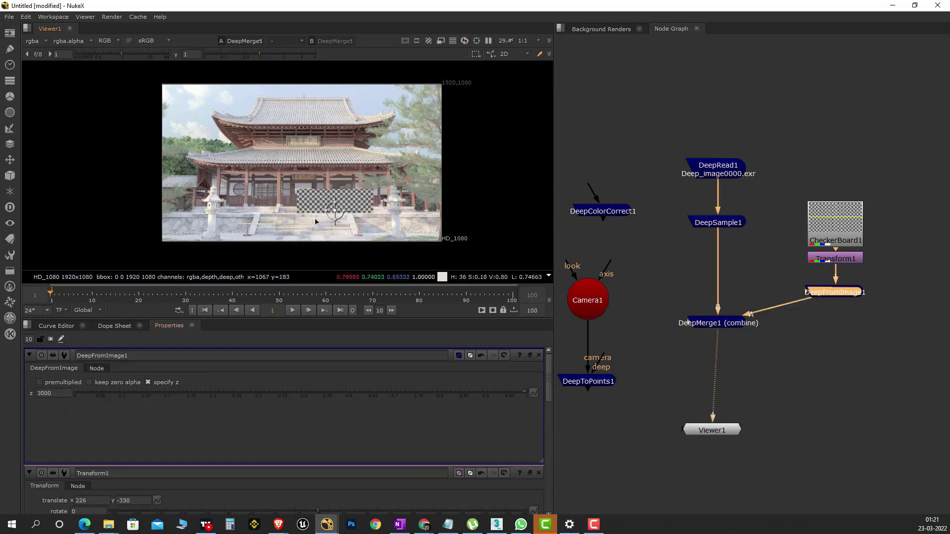
double_click(61, 394)
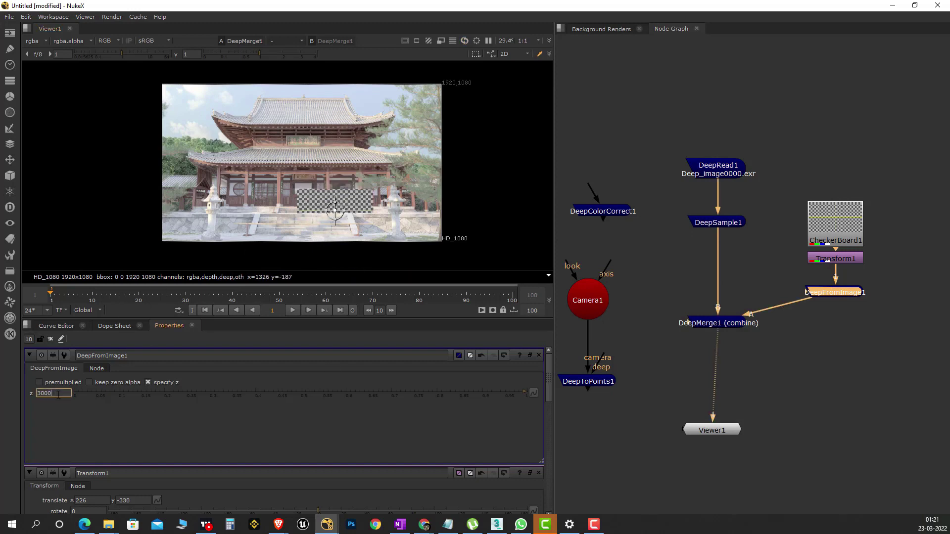
text(2500)
key(Return)
text(2000)
key(Return)
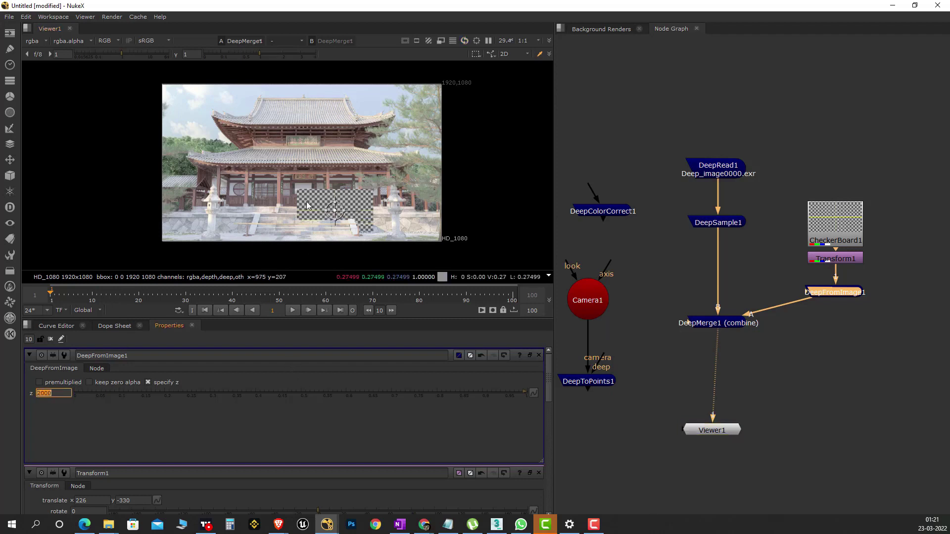
Try the checkerboard over both stone lanterns with z set to 1500, leaving it over the right-hand lantern at about x 518, y -362.
drag(334, 210, 385, 211)
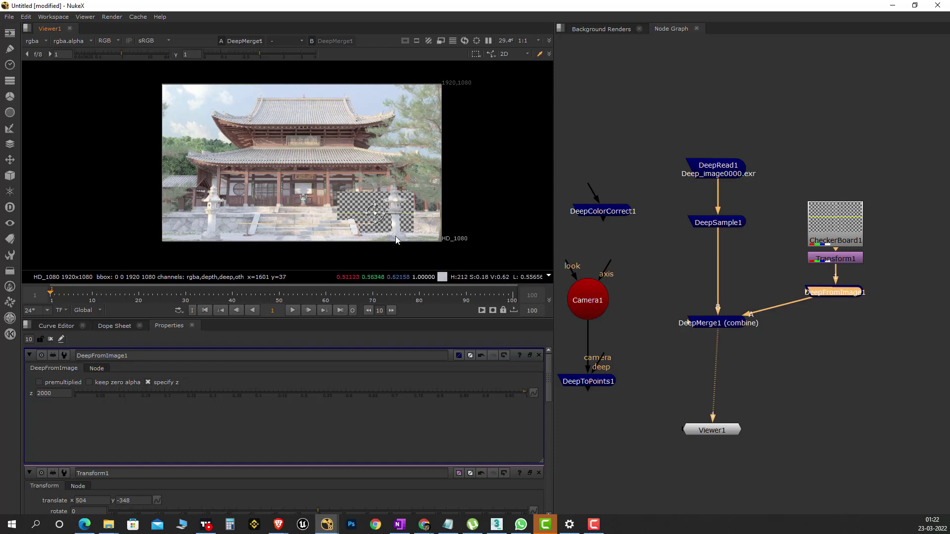
drag(57, 394, 38, 393)
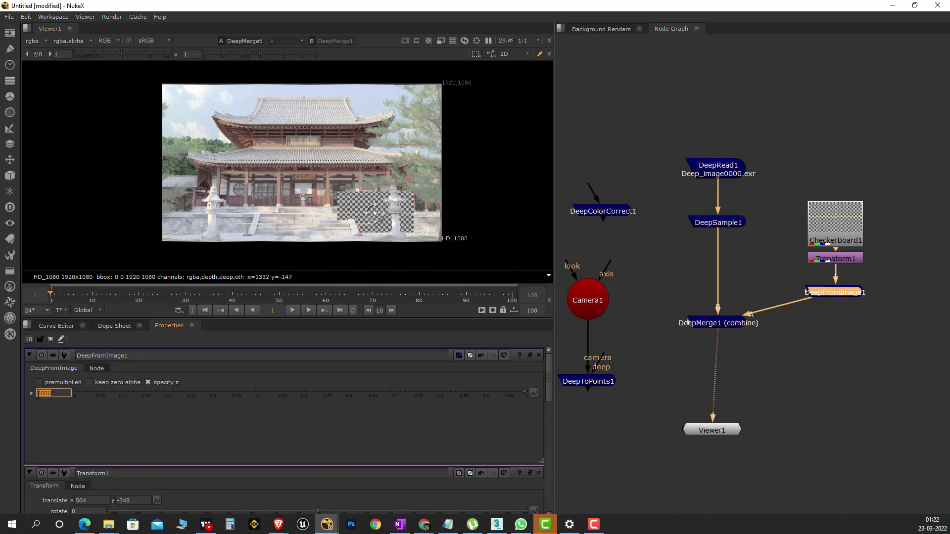
text(1500)
key(Return)
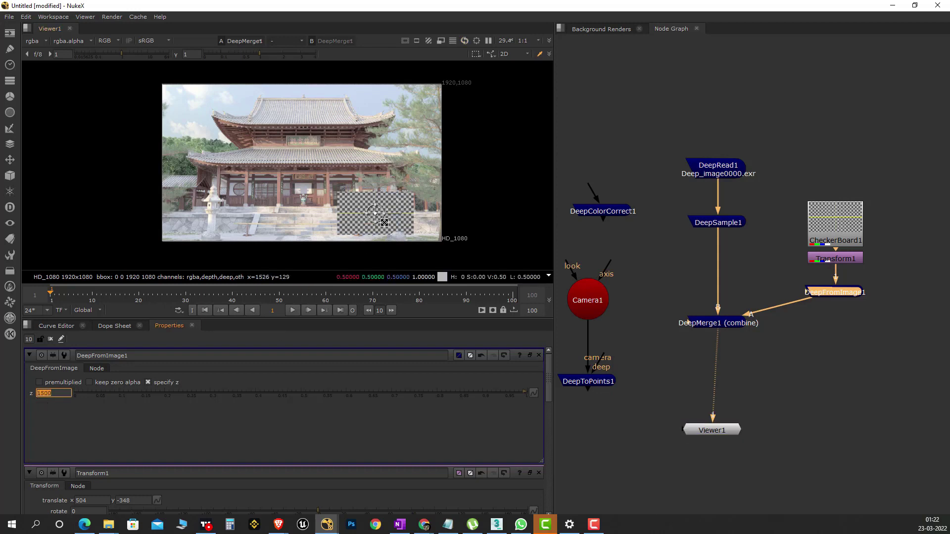
drag(363, 215, 227, 219)
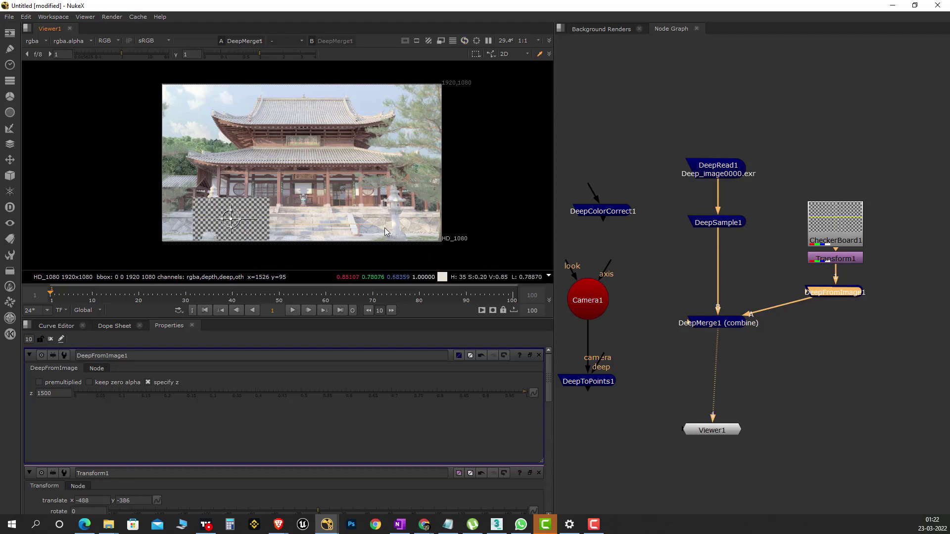
drag(231, 220, 378, 216)
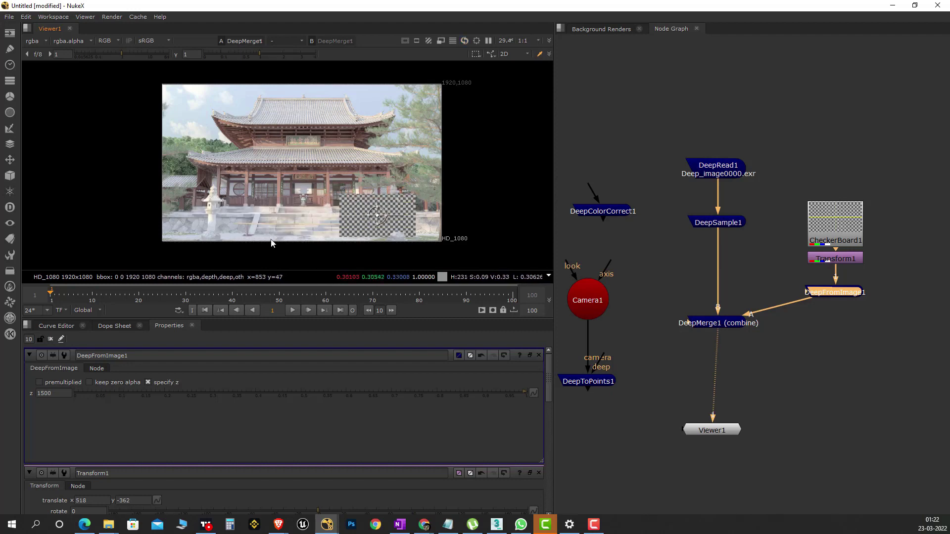
Set DeepFromImage1's z depth to 3400 and move the checkerboard behind the temple pillars to about x 294, y -254.
double_click(53, 392)
text(340)
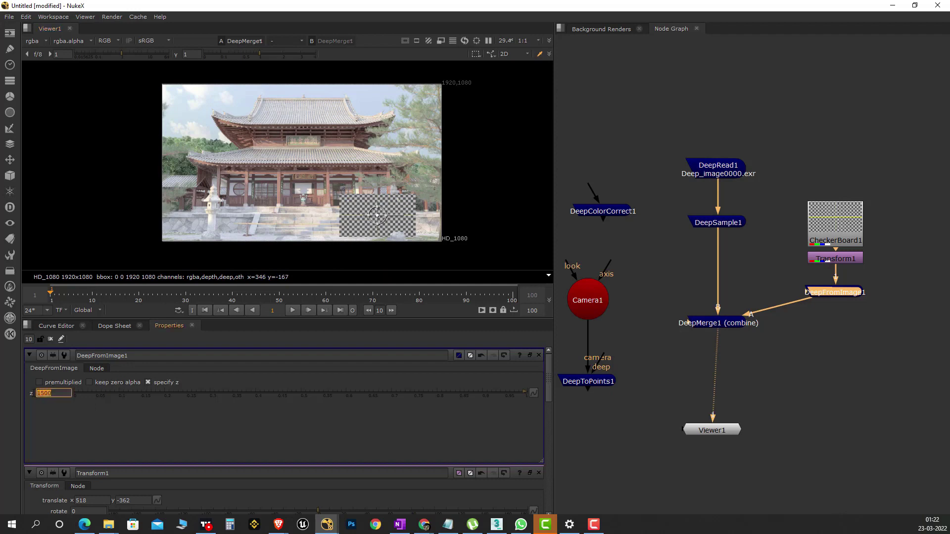
key(Return)
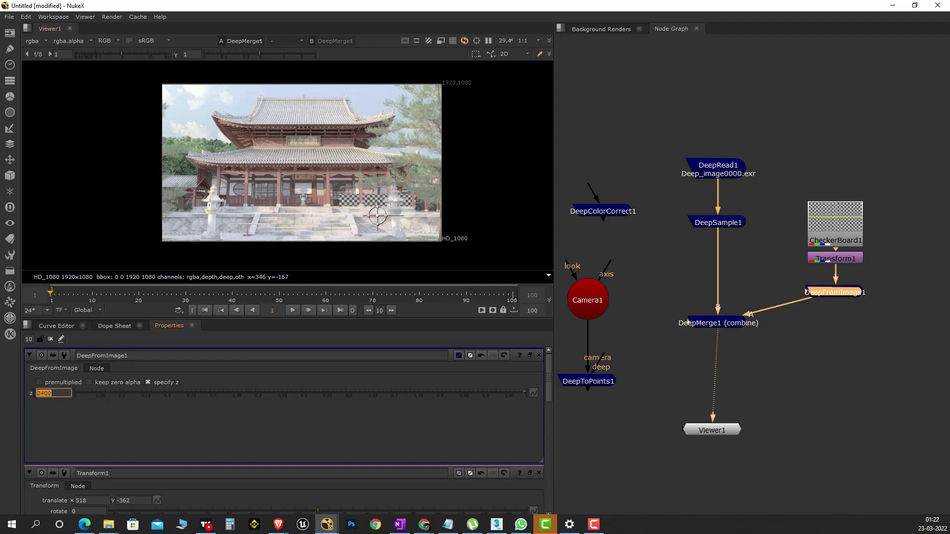
drag(375, 211, 342, 192)
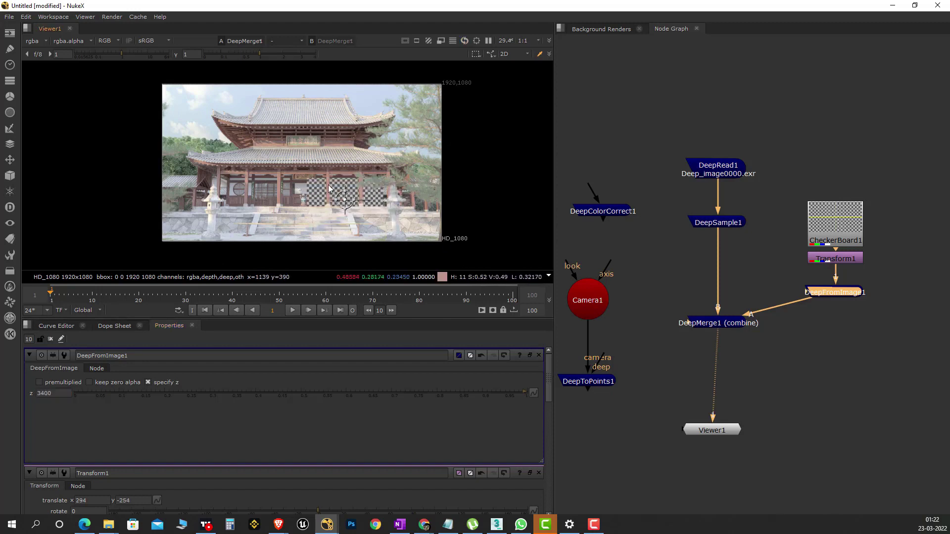